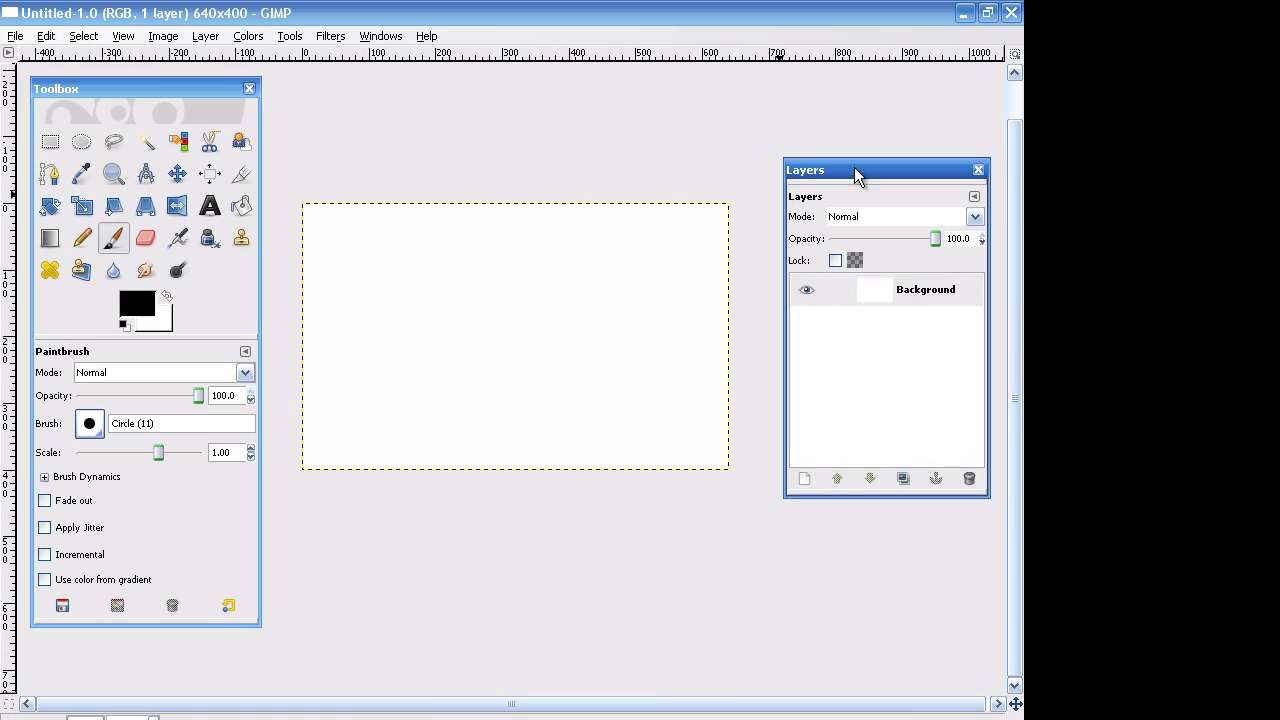
# Move the Layers dock slightly lower beside the new 640x400 white canvas
pyautogui.moveTo(855, 168); pyautogui.dragTo(856, 189)
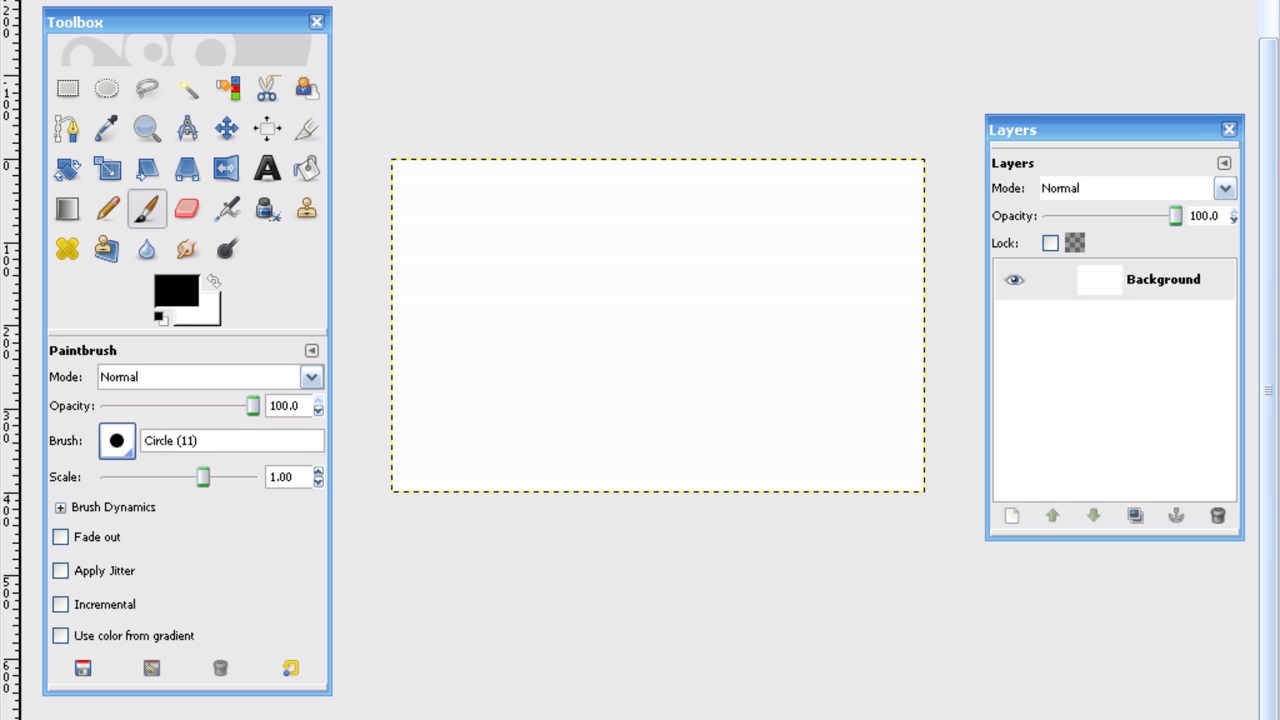
# Restore the hidden tool and layer panels around the canvas
pyautogui.press('Tab')
pyautogui.hotkey('alt', 'f')
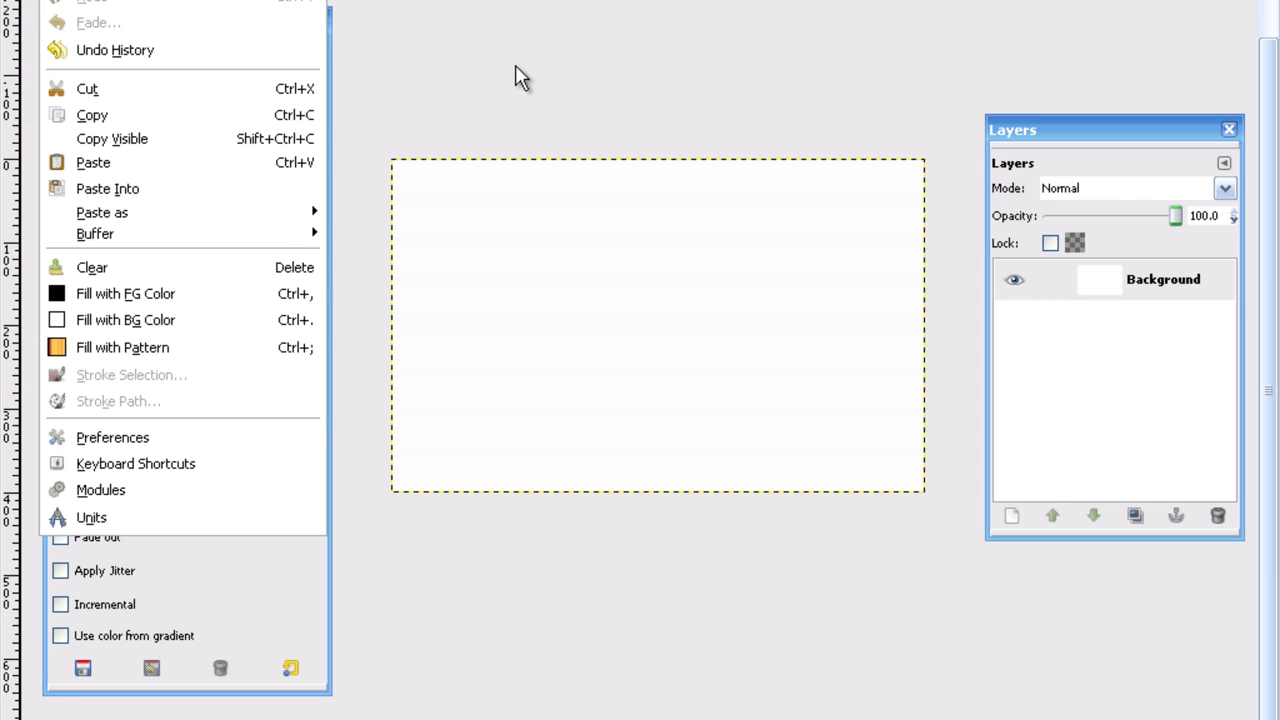
pyautogui.click(449, 91)
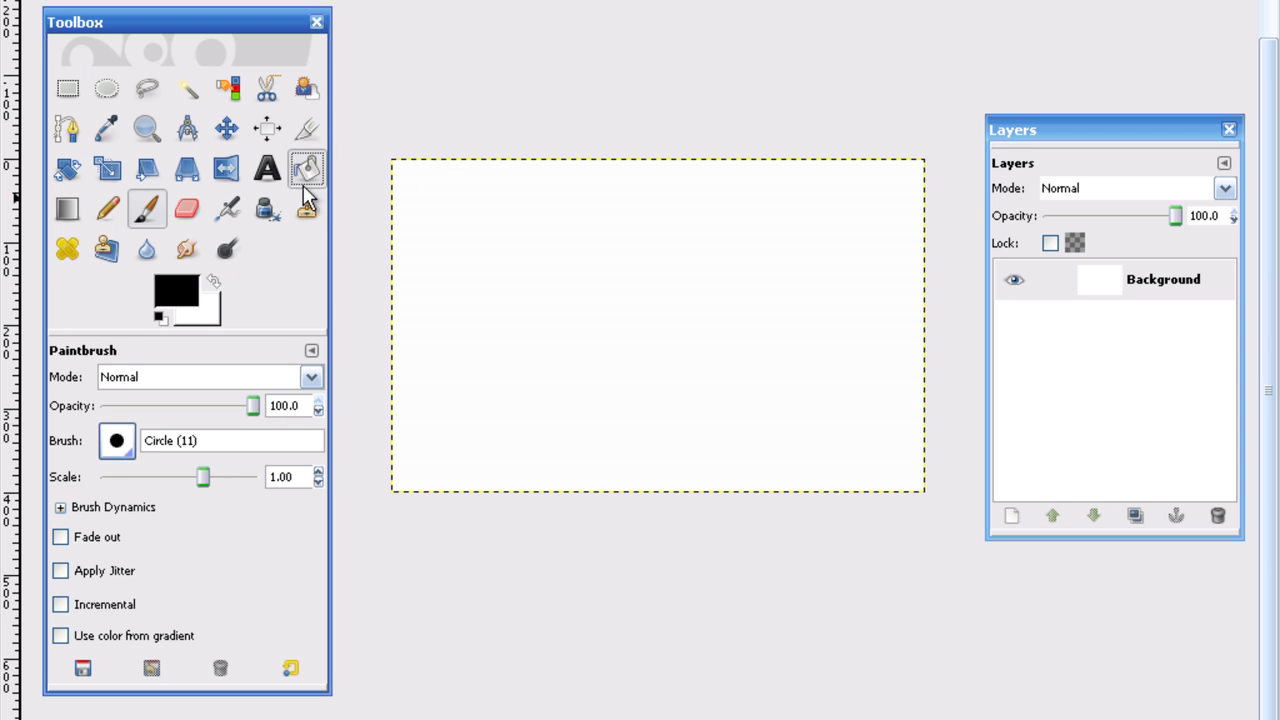
# Fill the white canvas with the black foreground using Bucket Fill
pyautogui.hotkey('shift', 'b')
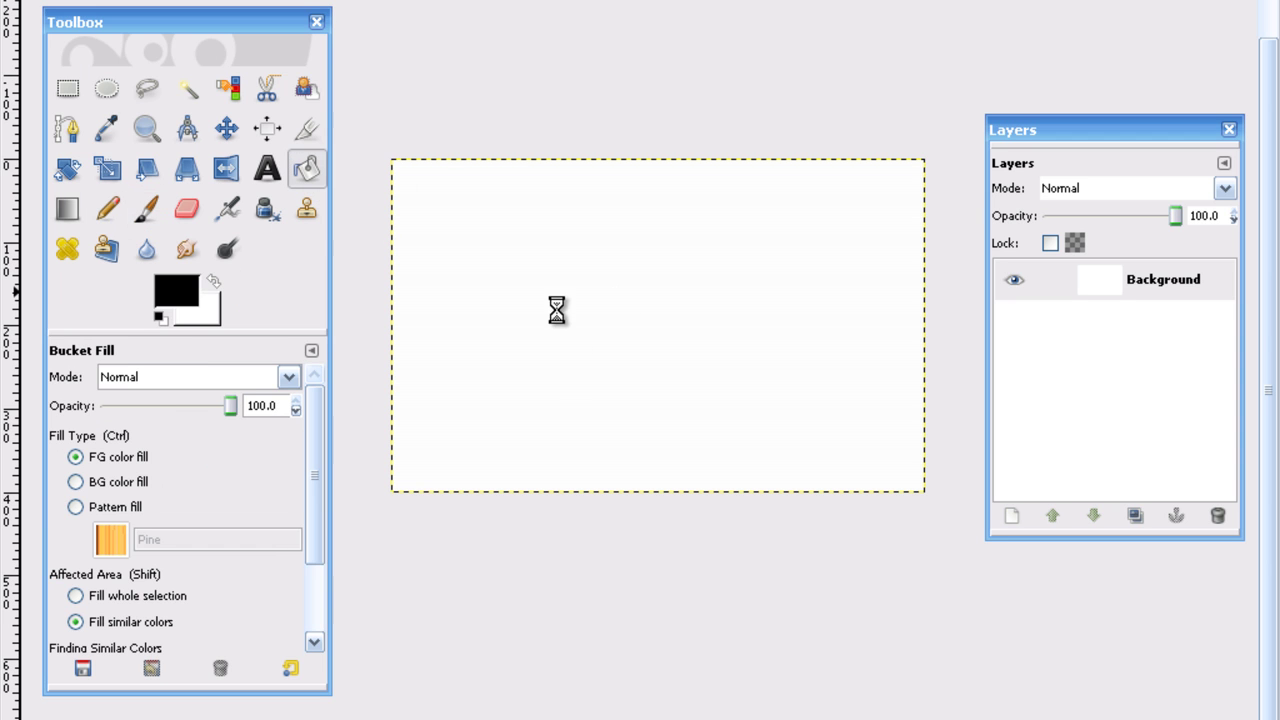
pyautogui.click(410, 190)
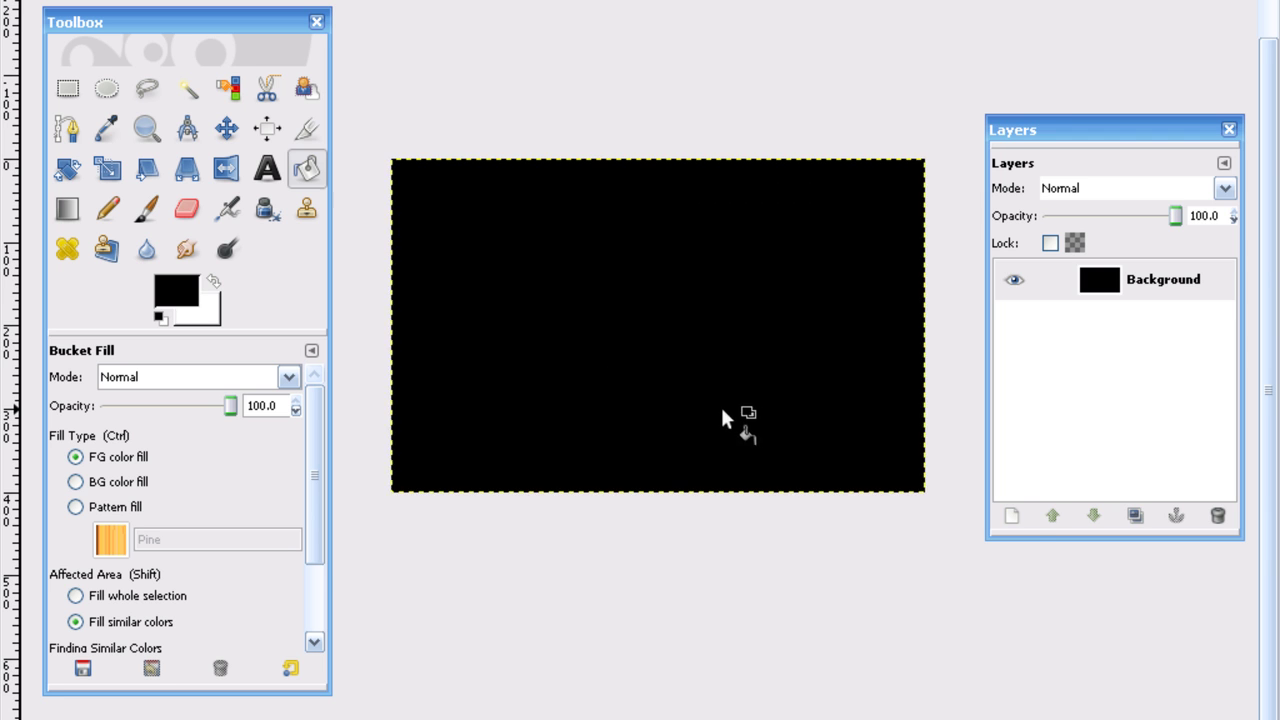
pyautogui.keyDown('ctrl'); pyautogui.scroll(1, 712, 416); pyautogui.keyUp('ctrl')
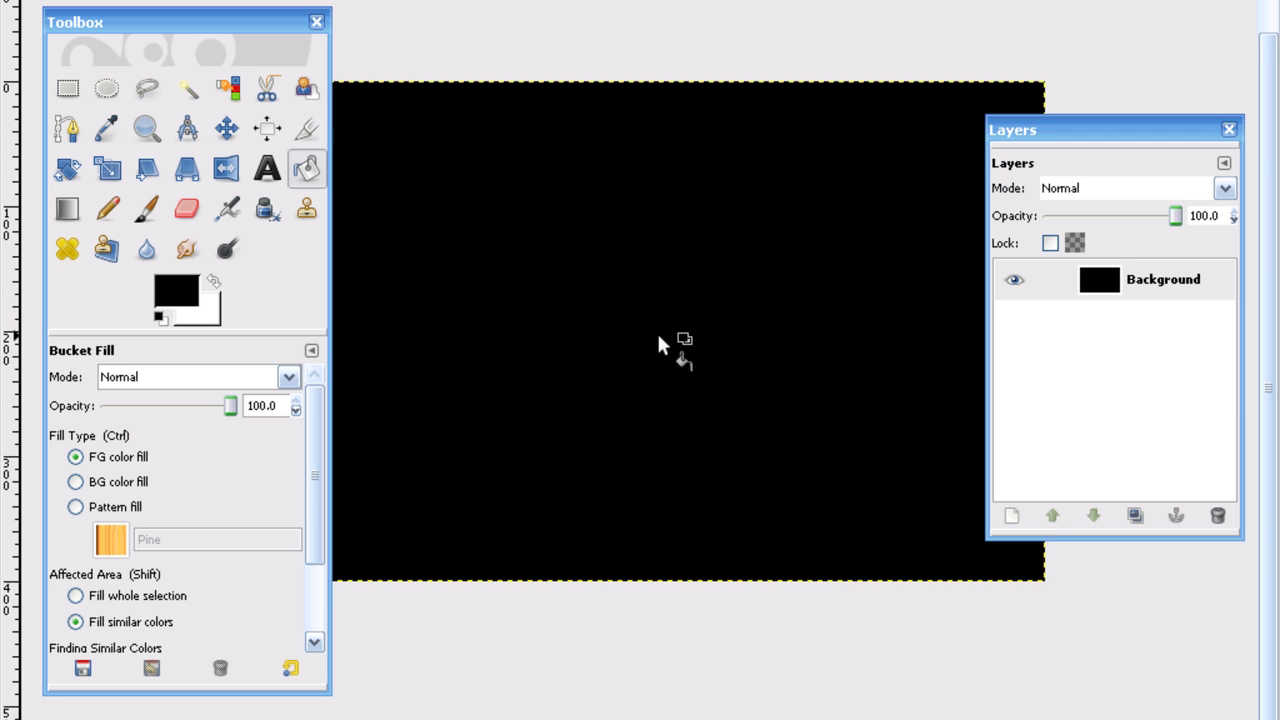
pyautogui.keyDown('ctrl'); pyautogui.scroll(-1, 657, 343); pyautogui.keyUp('ctrl')
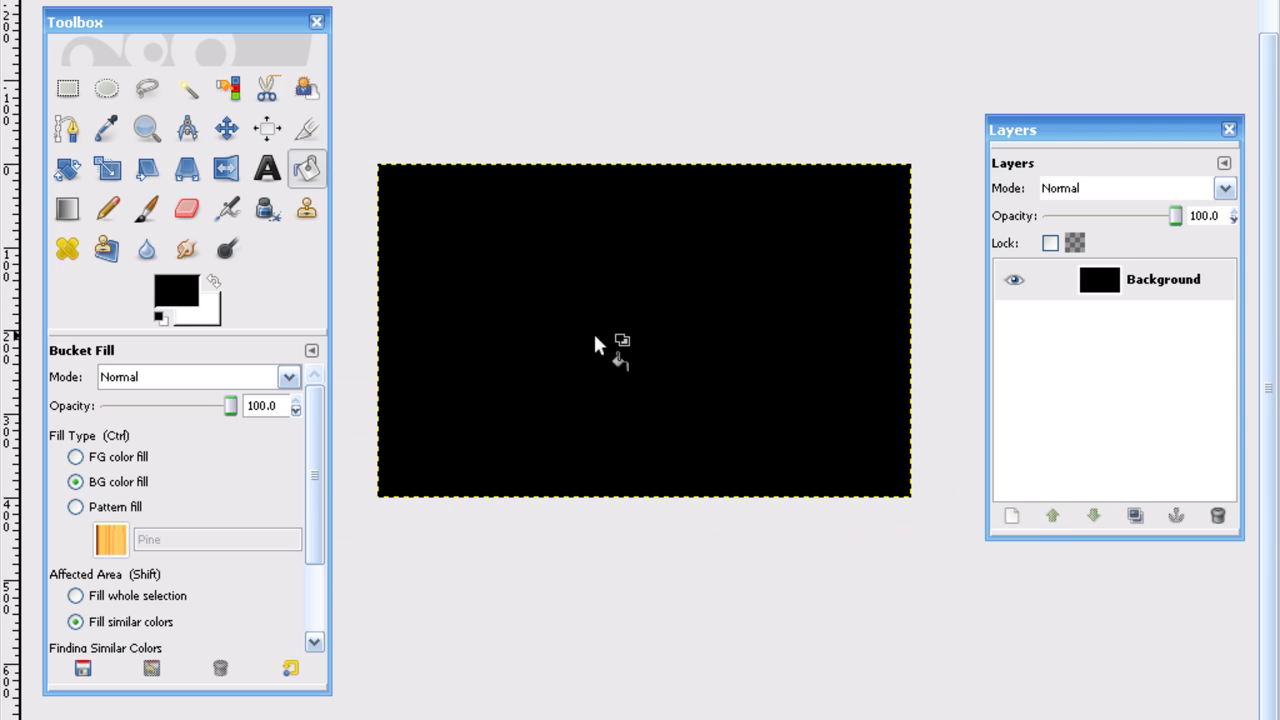
pyautogui.click(147, 92)
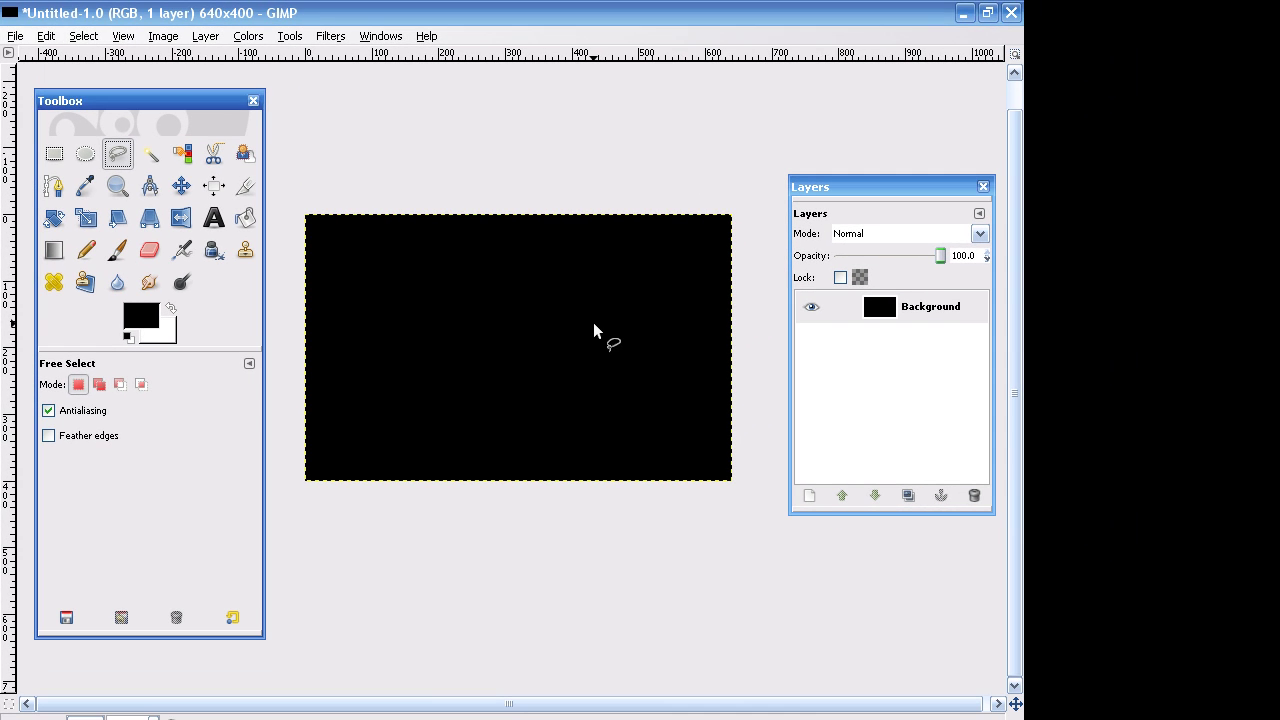
# Trace a jagged, flash-shaped freehand selection around the canvas centre
pyautogui.click(741, 300)
pyautogui.moveTo(603, 323)
pyautogui.mouseDown()
pyautogui.moveTo(584, 291)
pyautogui.moveTo(590, 263)
pyautogui.moveTo(526, 273)
pyautogui.moveTo(520, 295)
pyautogui.moveTo(469, 314)
pyautogui.moveTo(435, 347)
pyautogui.moveTo(444, 402)
pyautogui.mouseUp()
pyautogui.moveTo(481, 446)
pyautogui.mouseDown()
pyautogui.moveTo(537, 450)
pyautogui.moveTo(588, 428)
pyautogui.moveTo(628, 368)
pyautogui.moveTo(589, 337)
pyautogui.mouseUp()
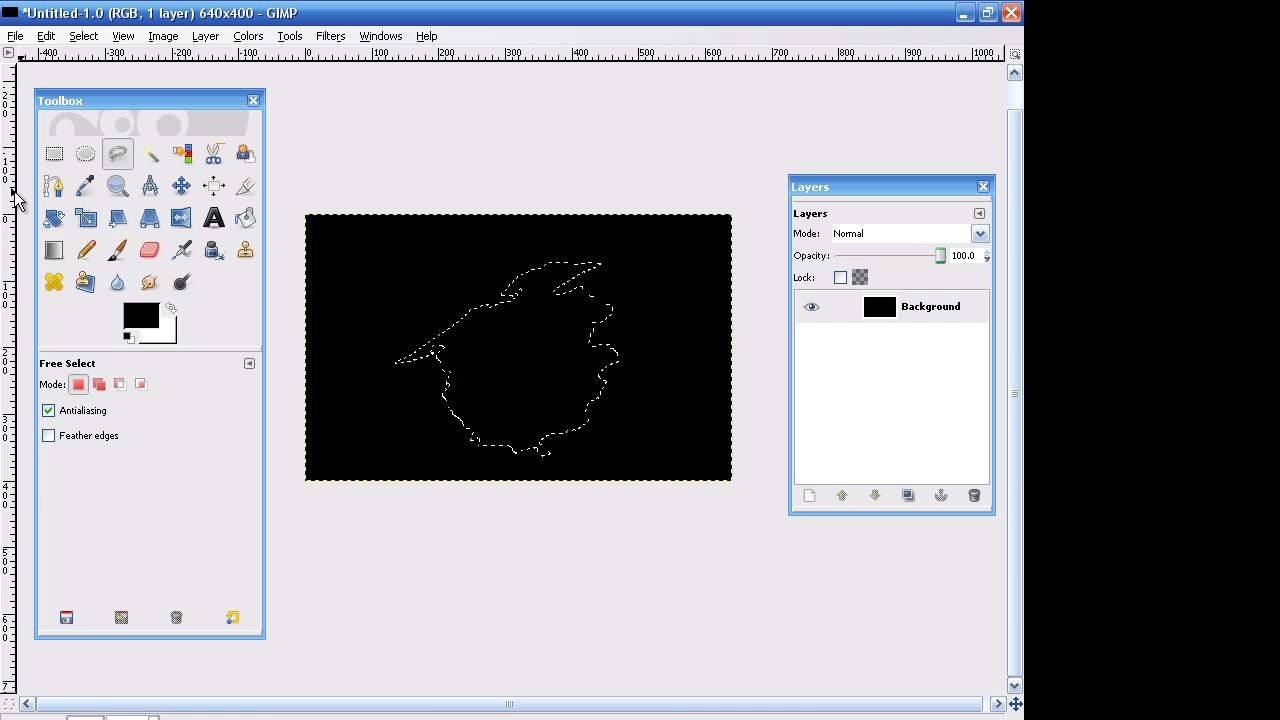
# Paint the selection solid red (ff0000) with the Paintbrush at brush scale 10.00
pyautogui.click(117, 251)
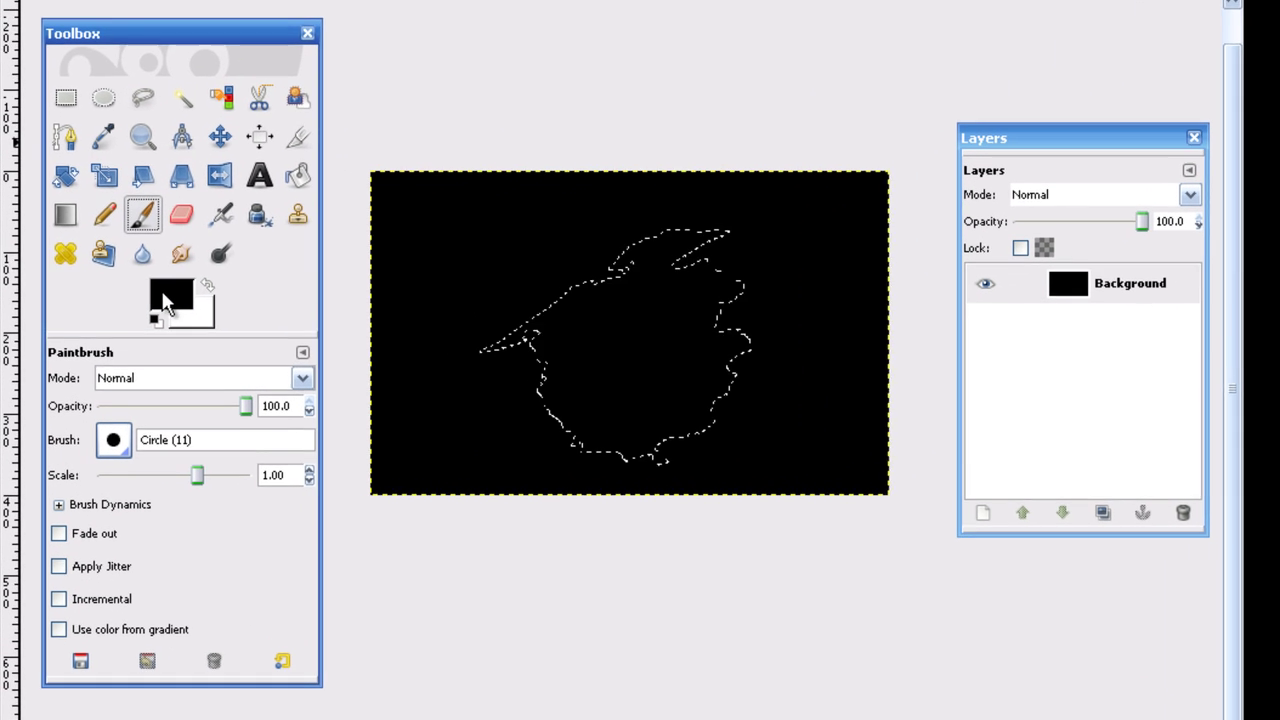
pyautogui.click(141, 316)
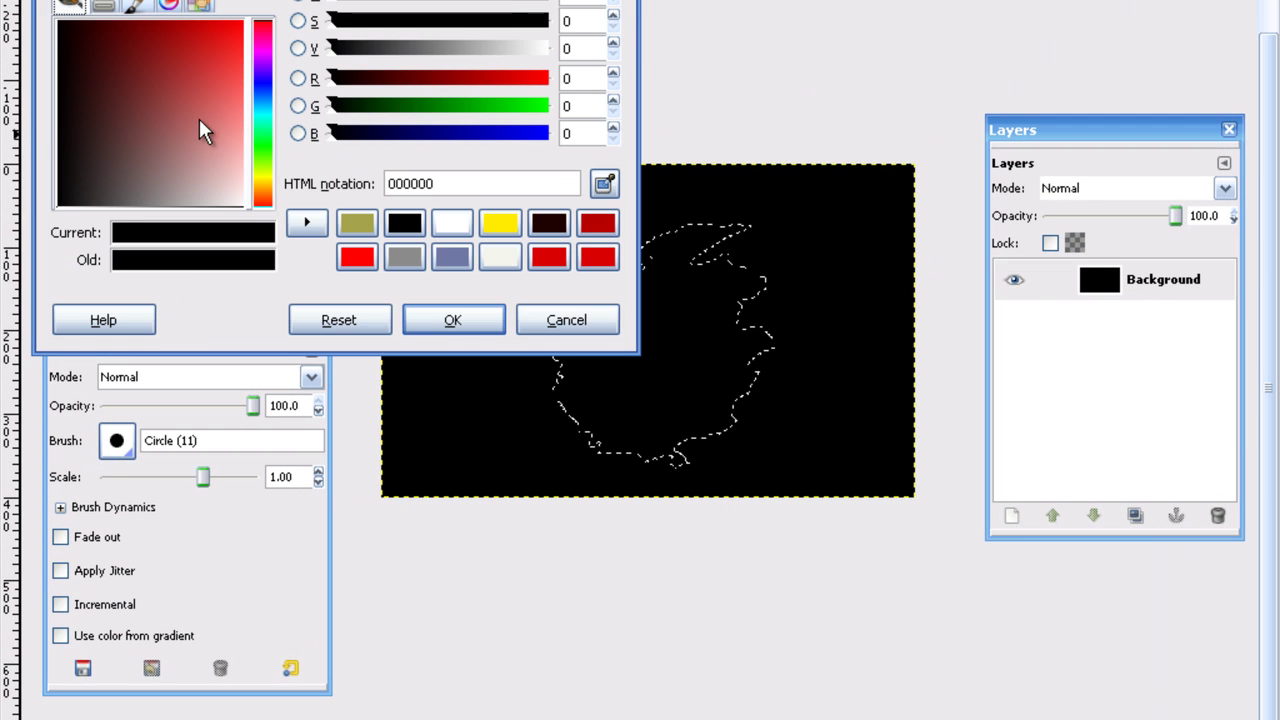
pyautogui.click(243, 19)
pyautogui.click(468, 325)
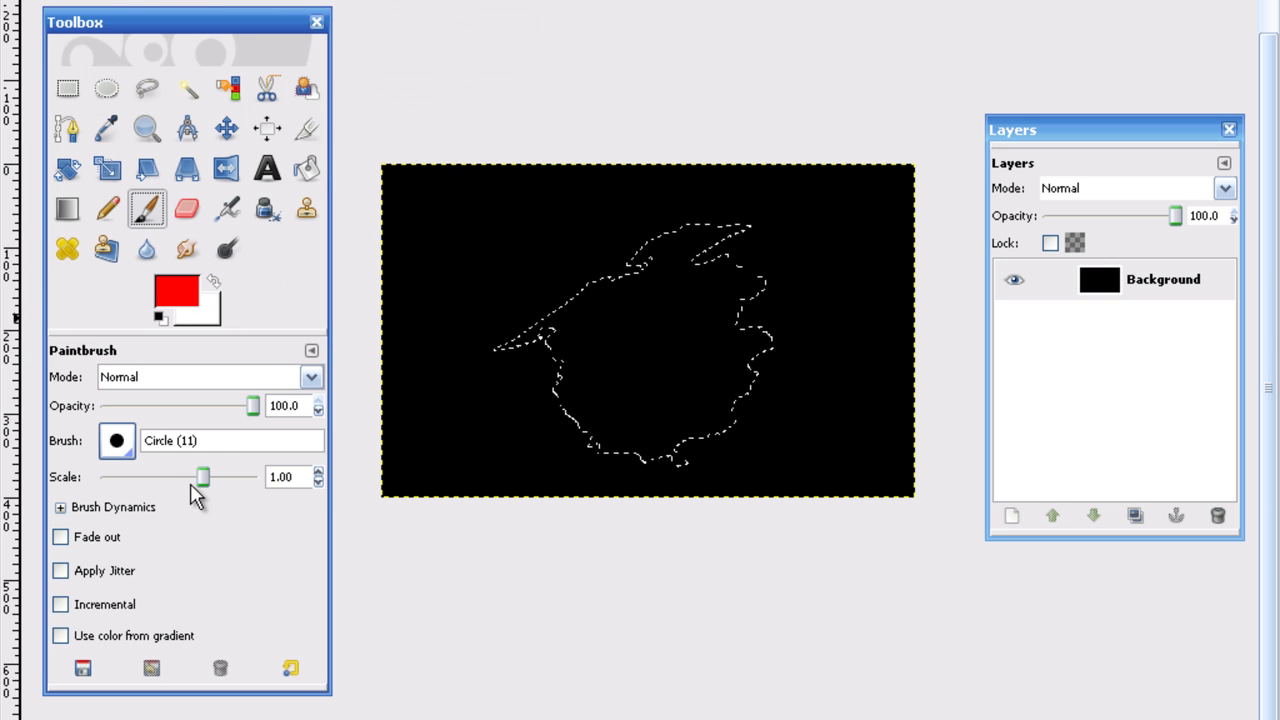
pyautogui.moveTo(197, 487); pyautogui.dragTo(311, 486)
pyautogui.moveTo(505, 342)
pyautogui.mouseDown()
pyautogui.moveTo(713, 256)
pyautogui.moveTo(453, 357)
pyautogui.mouseUp()
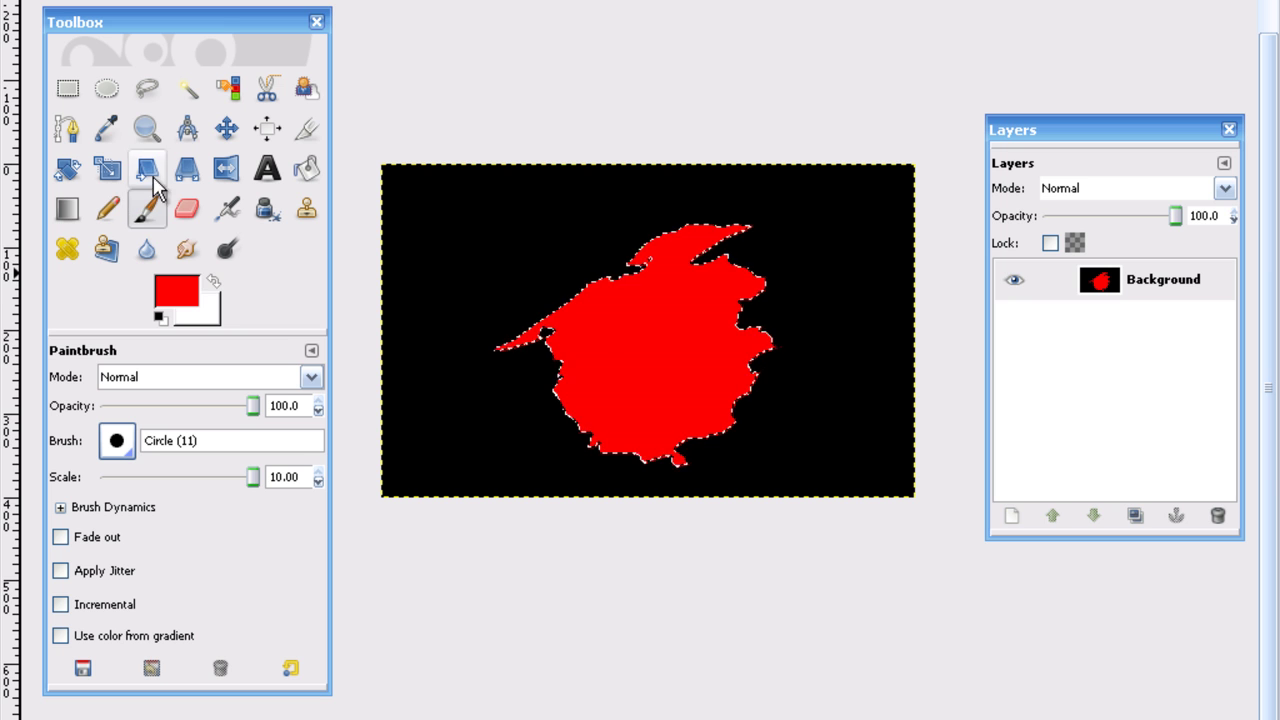
# Open the Supernova filter under Filters > Light and Shadow
pyautogui.click(410, 0)
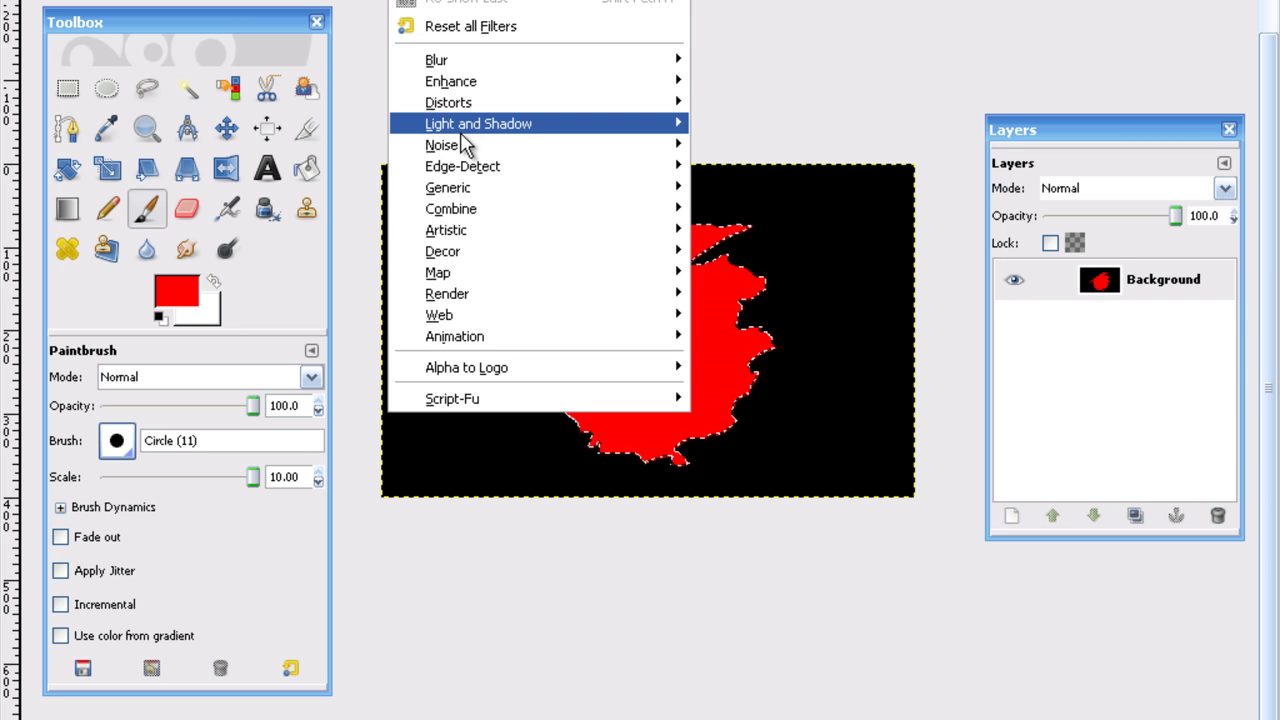
pyautogui.click(810, 330)
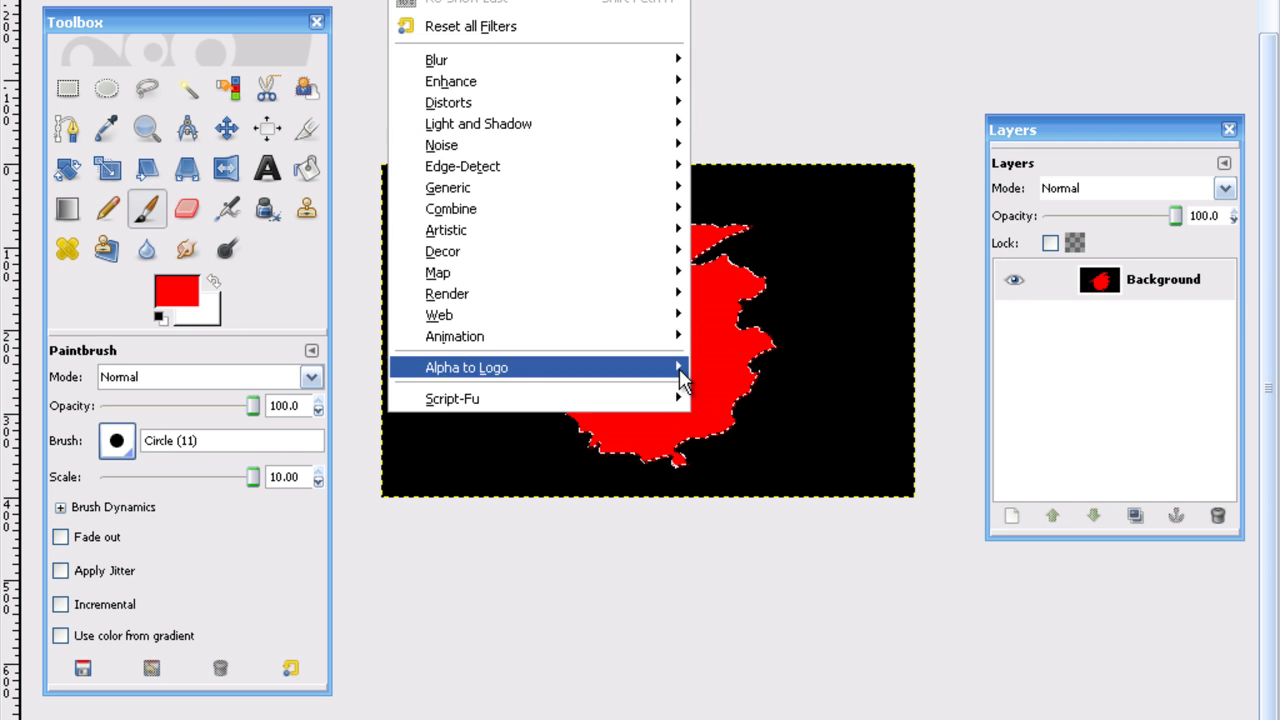
pyautogui.moveTo(465, 0)
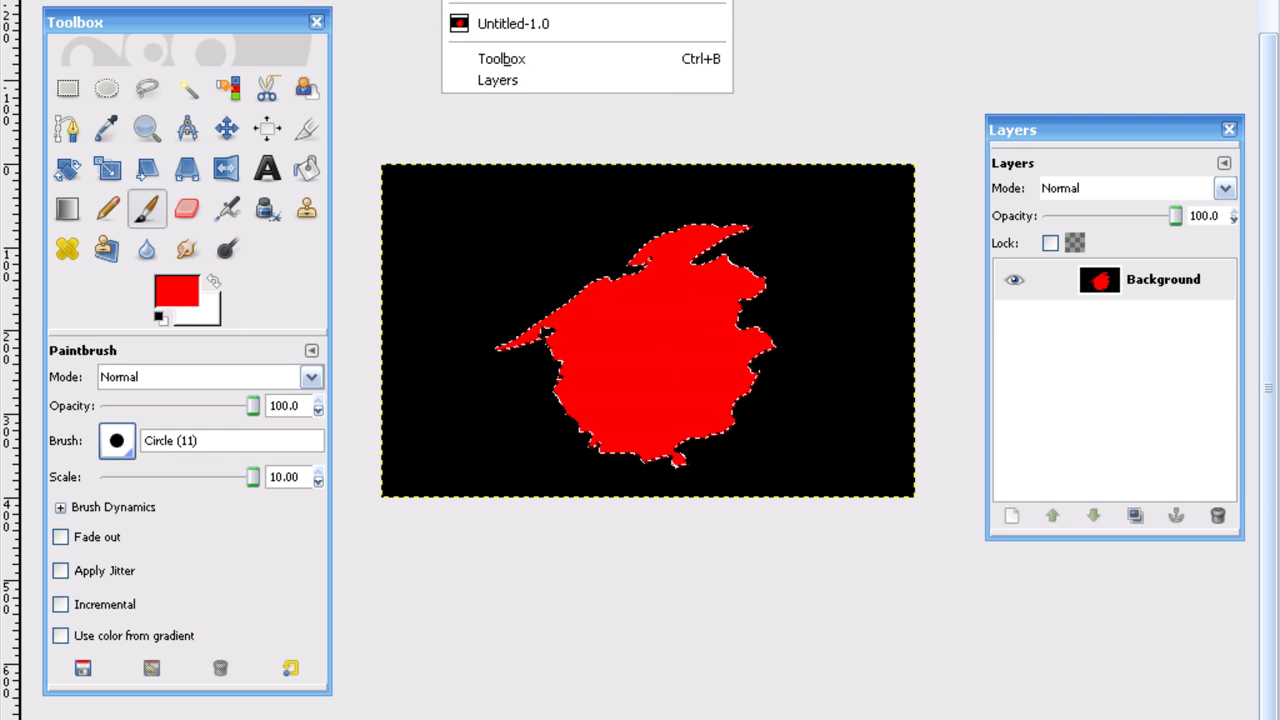
pyautogui.moveTo(410, 0)
pyautogui.moveTo(478, 123)
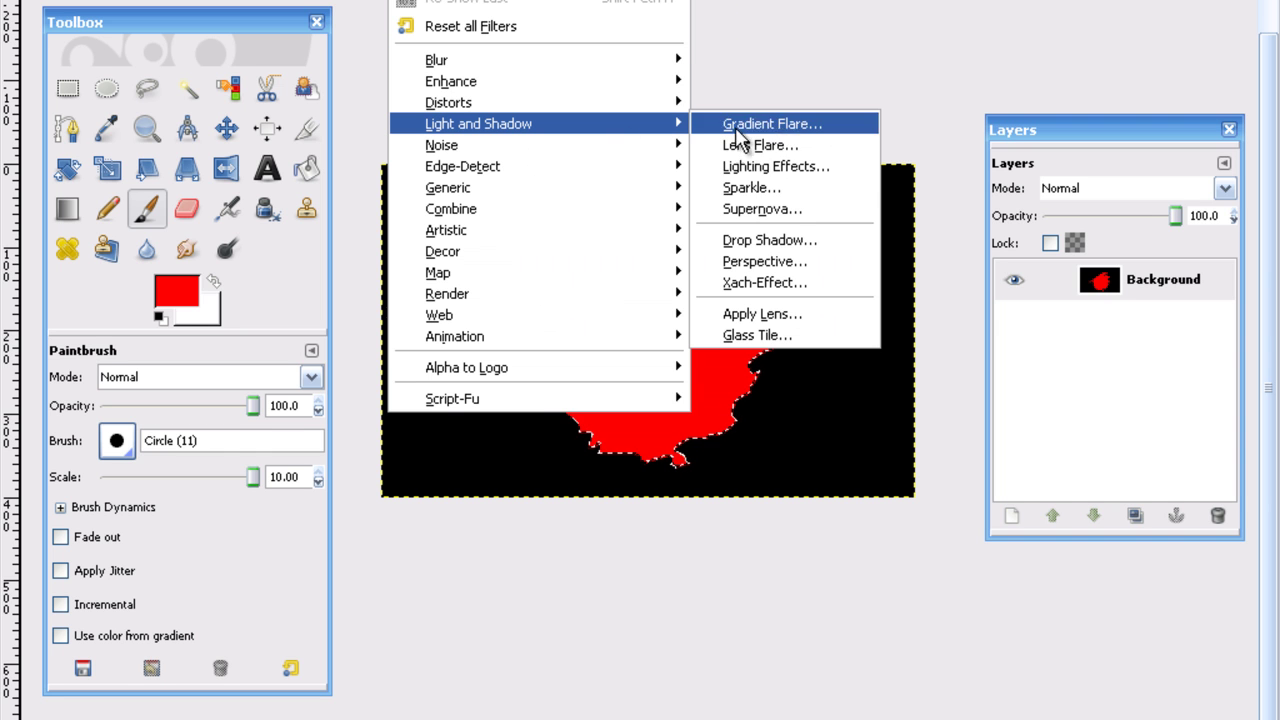
pyautogui.click(772, 212)
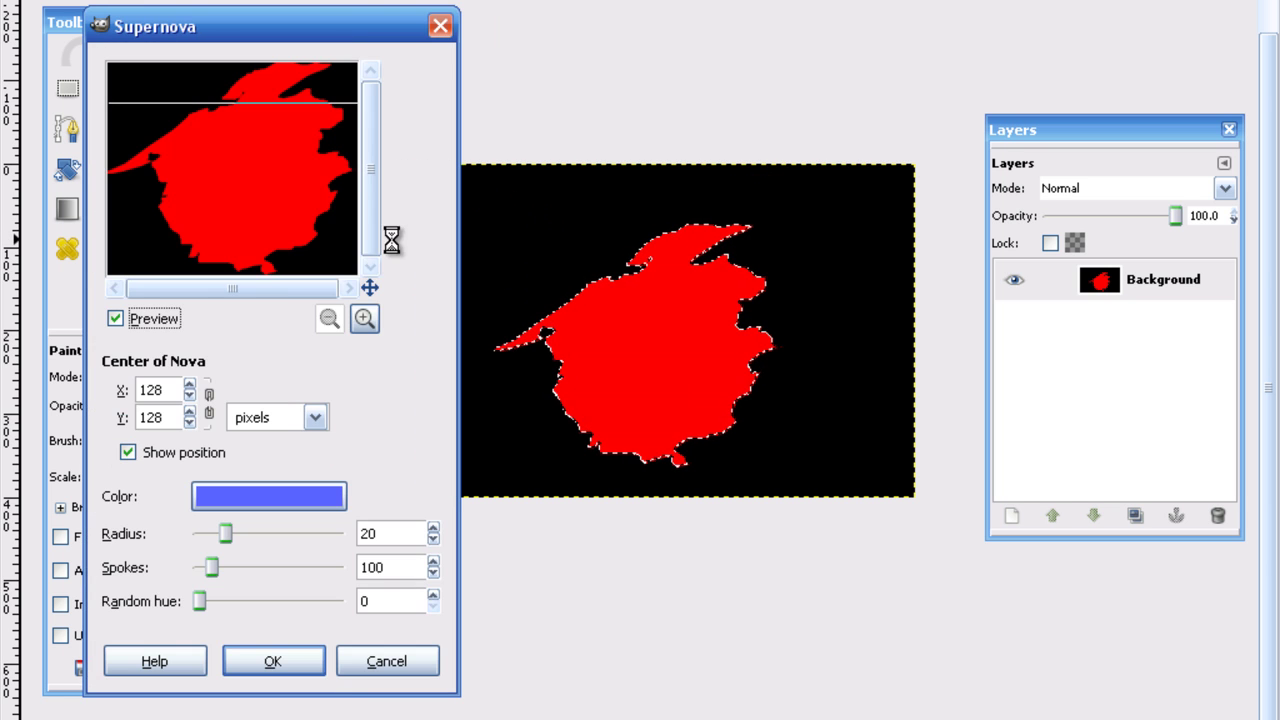
# Centre the nova at 331, 218, enlarge its radius to 31, and choose pale yellow
pyautogui.click(237, 181)
pyautogui.click(248, 168)
pyautogui.moveTo(226, 533)
pyautogui.mouseDown()
pyautogui.moveTo(258, 540)
pyautogui.moveTo(240, 539)
pyautogui.mouseUp()
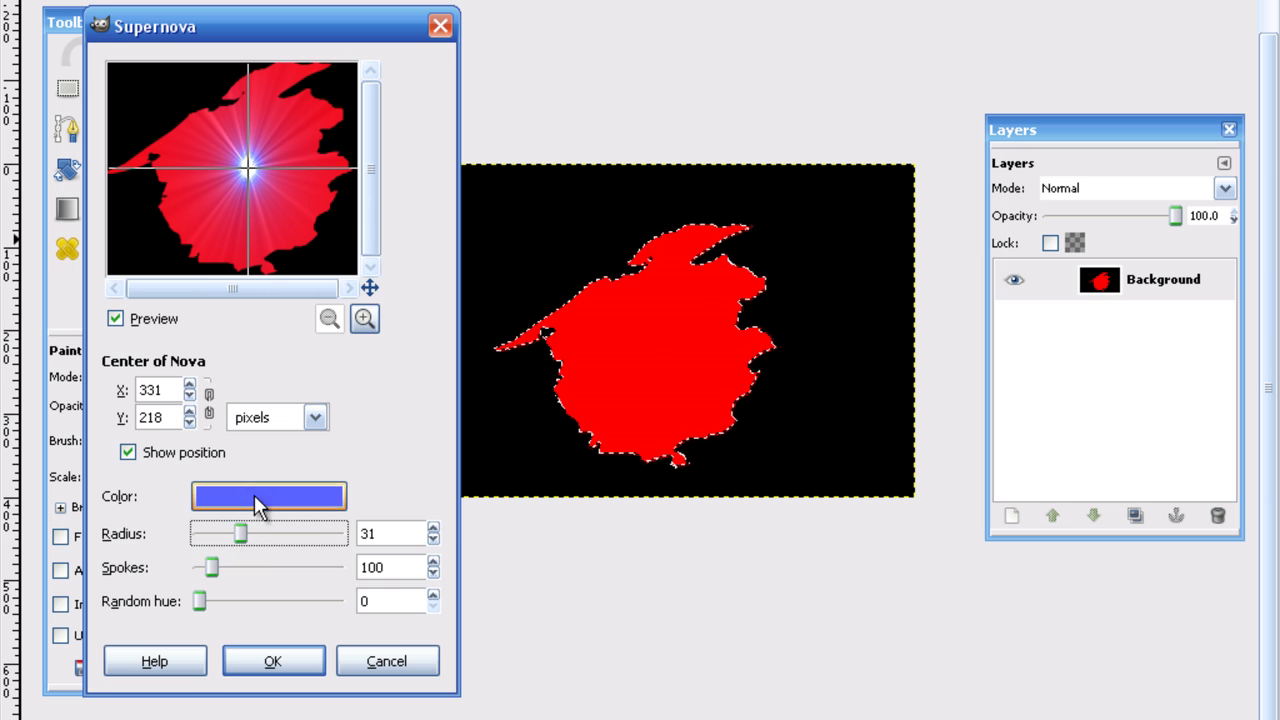
pyautogui.click(228, 496)
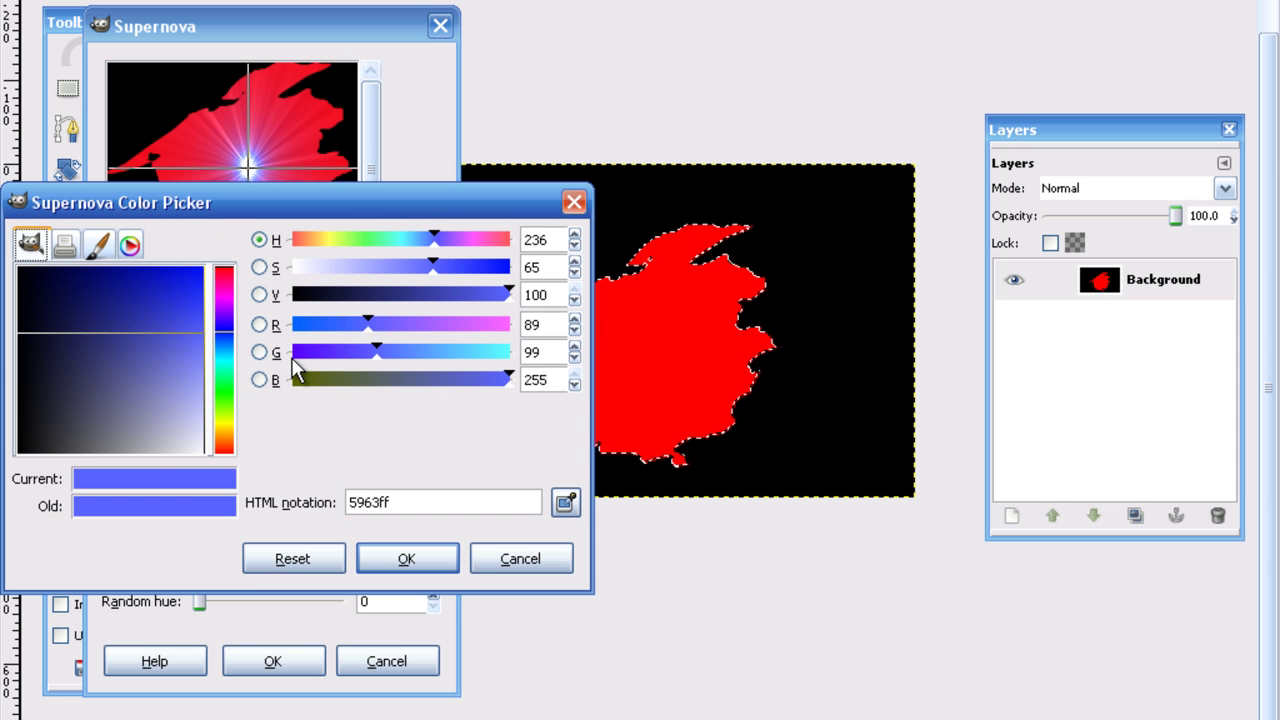
pyautogui.click(320, 238)
pyautogui.moveTo(180, 414); pyautogui.dragTo(279, 374)
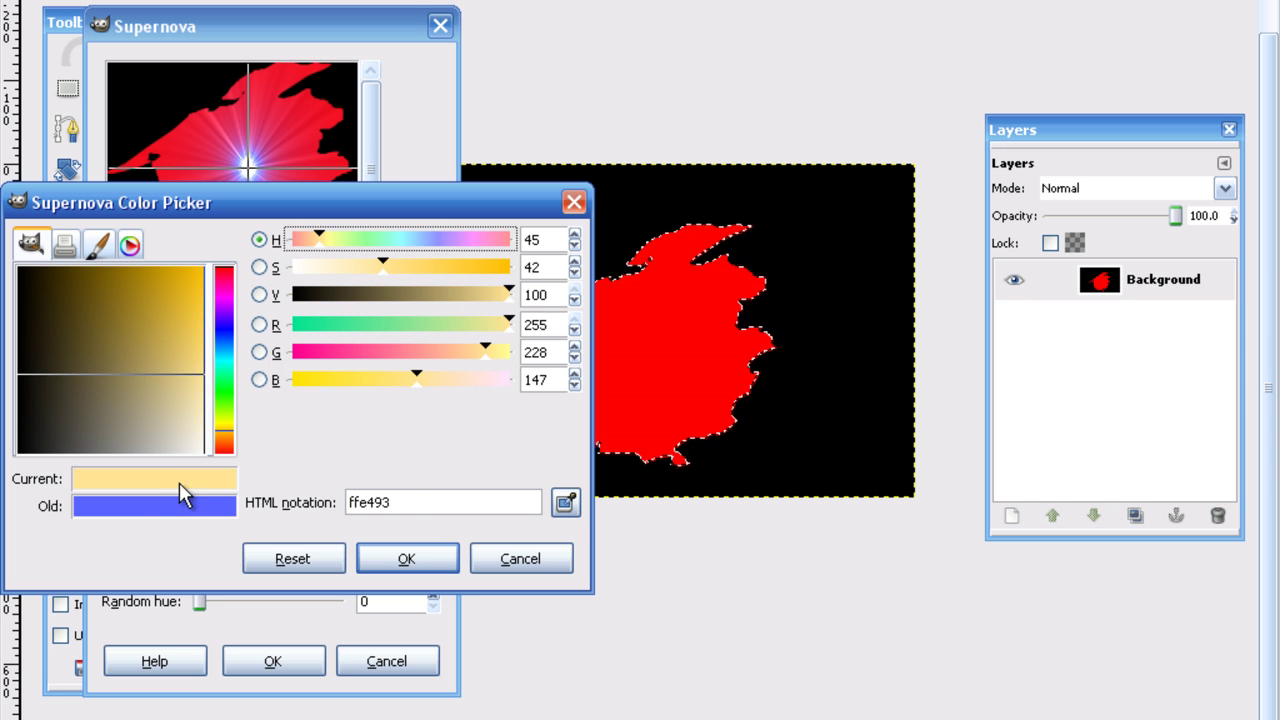
pyautogui.click(384, 564)
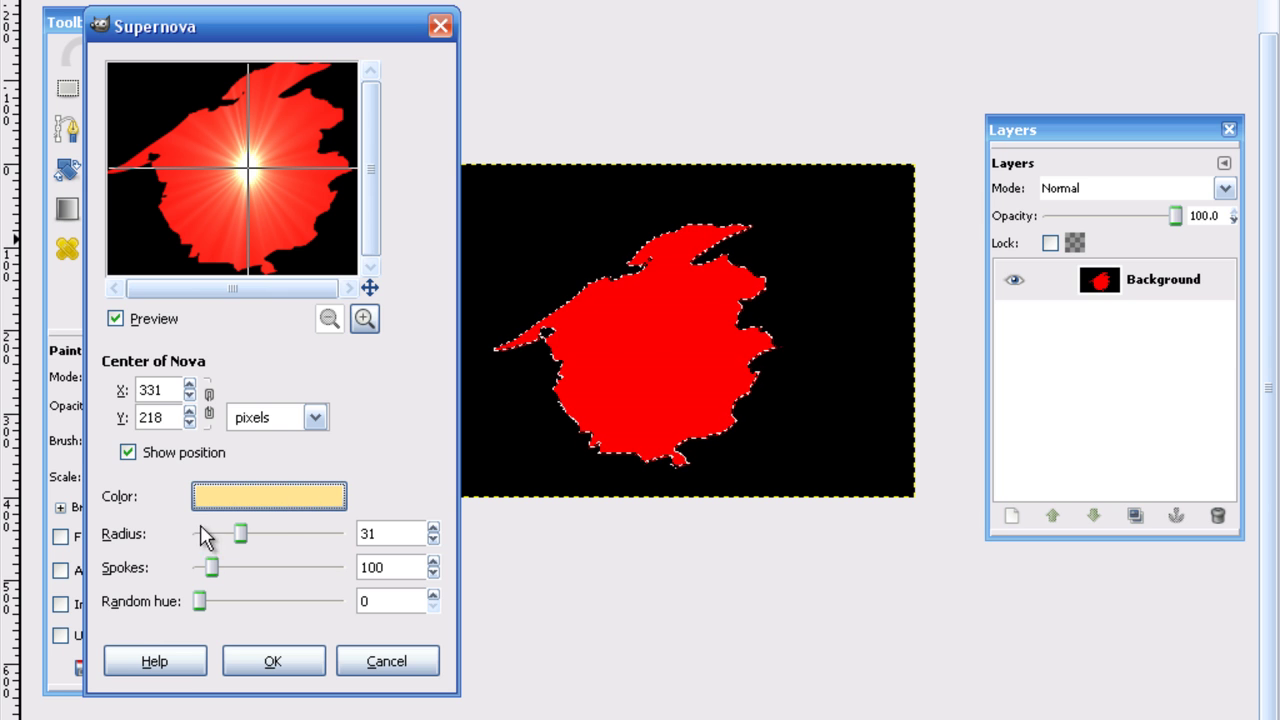
# Set the supernova spokes to 15 and apply the glow
pyautogui.moveTo(211, 567); pyautogui.dragTo(198, 570)
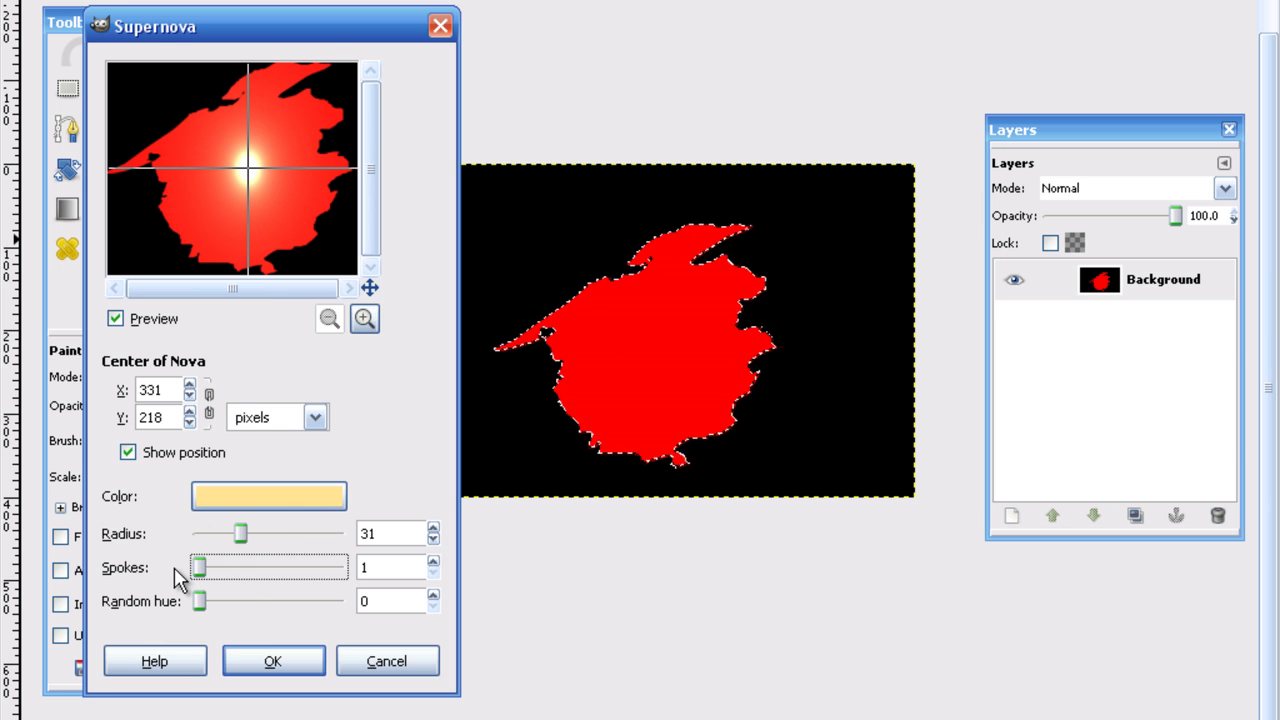
pyautogui.click(433, 561)
pyautogui.click(433, 561)
pyautogui.click(433, 562)
pyautogui.click(433, 562)
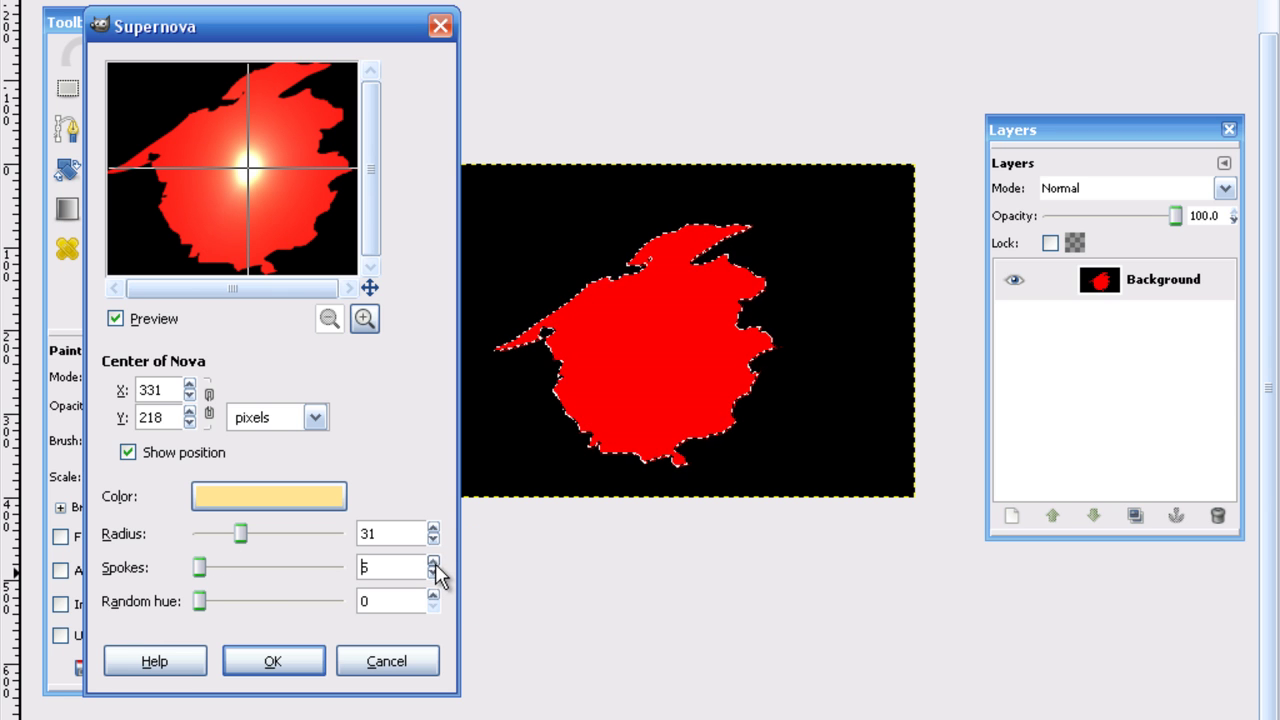
pyautogui.click(434, 563)
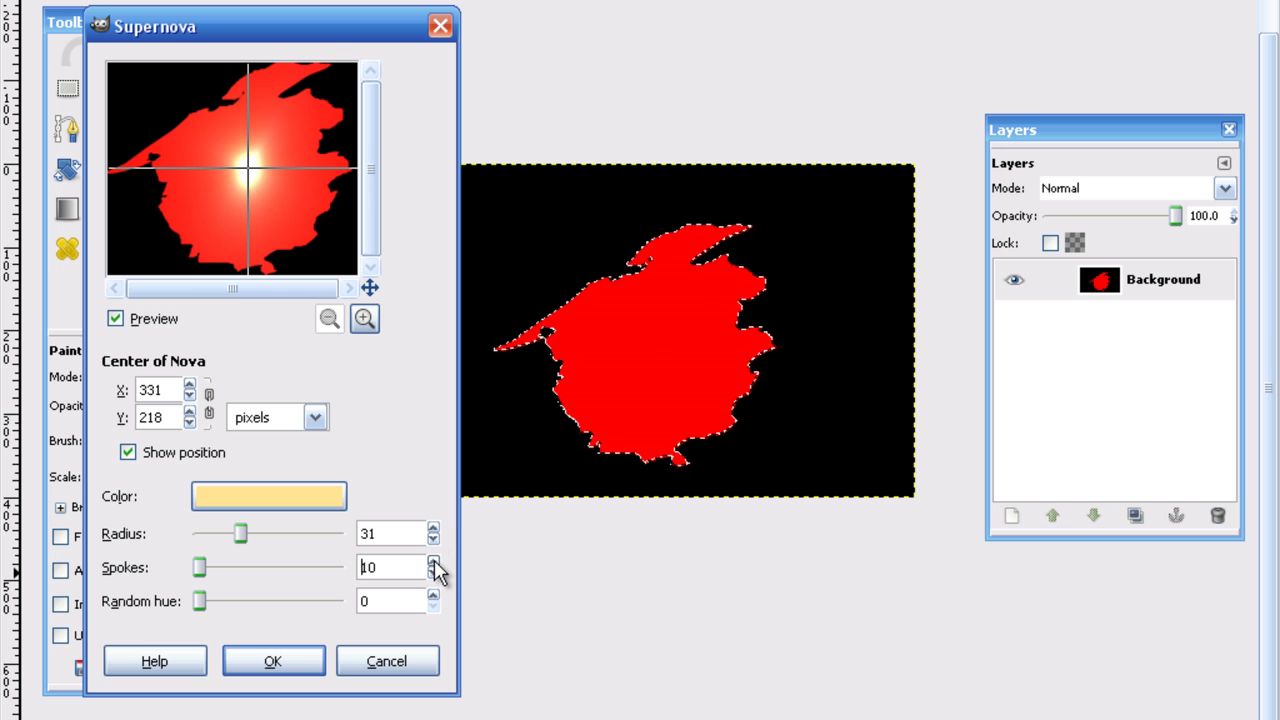
pyautogui.click(434, 563)
pyautogui.click(434, 563)
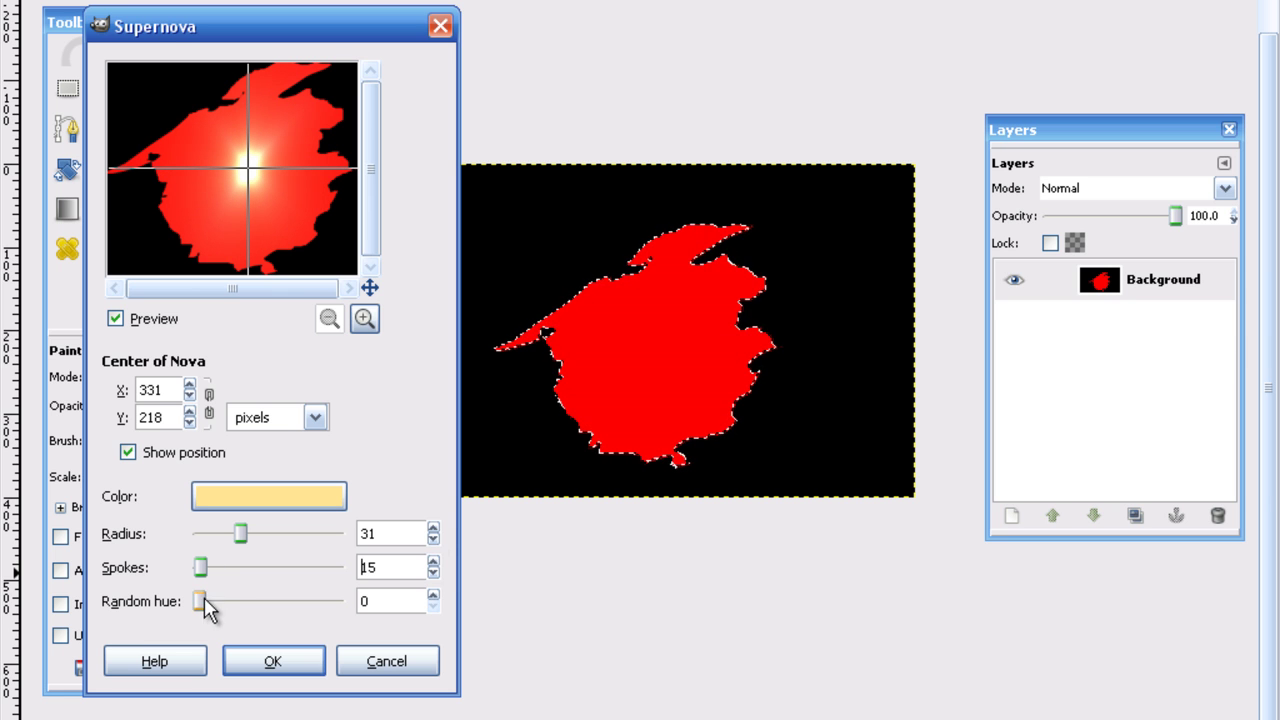
pyautogui.click(274, 662)
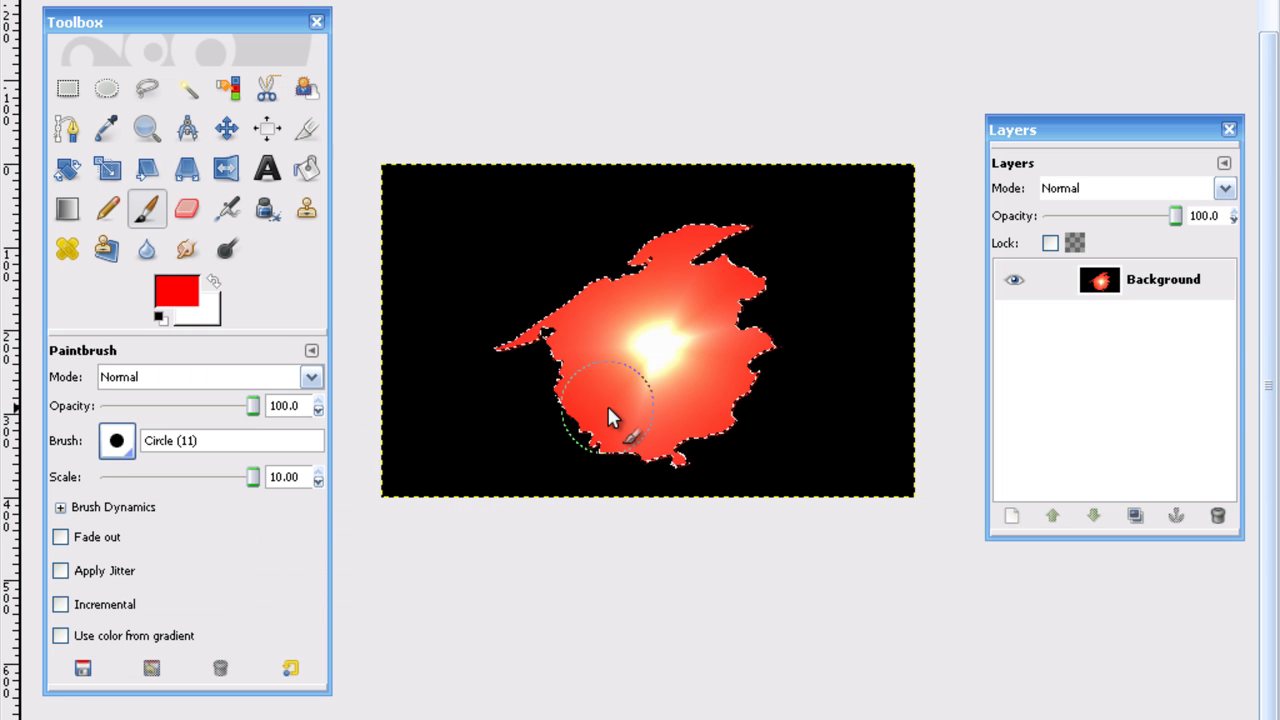
# Clear the freehand selection around the flame with a Rectangle Select click on the canvas
pyautogui.keyDown('ctrl'); pyautogui.scroll(1, 608, 428); pyautogui.keyUp('ctrl')
pyautogui.keyDown('ctrl'); pyautogui.scroll(-1, 608, 431); pyautogui.keyUp('ctrl')
pyautogui.keyDown('ctrl'); pyautogui.scroll(1, 557, 394); pyautogui.keyUp('ctrl')
pyautogui.keyDown('ctrl'); pyautogui.scroll(-1, 566, 414); pyautogui.keyUp('ctrl')
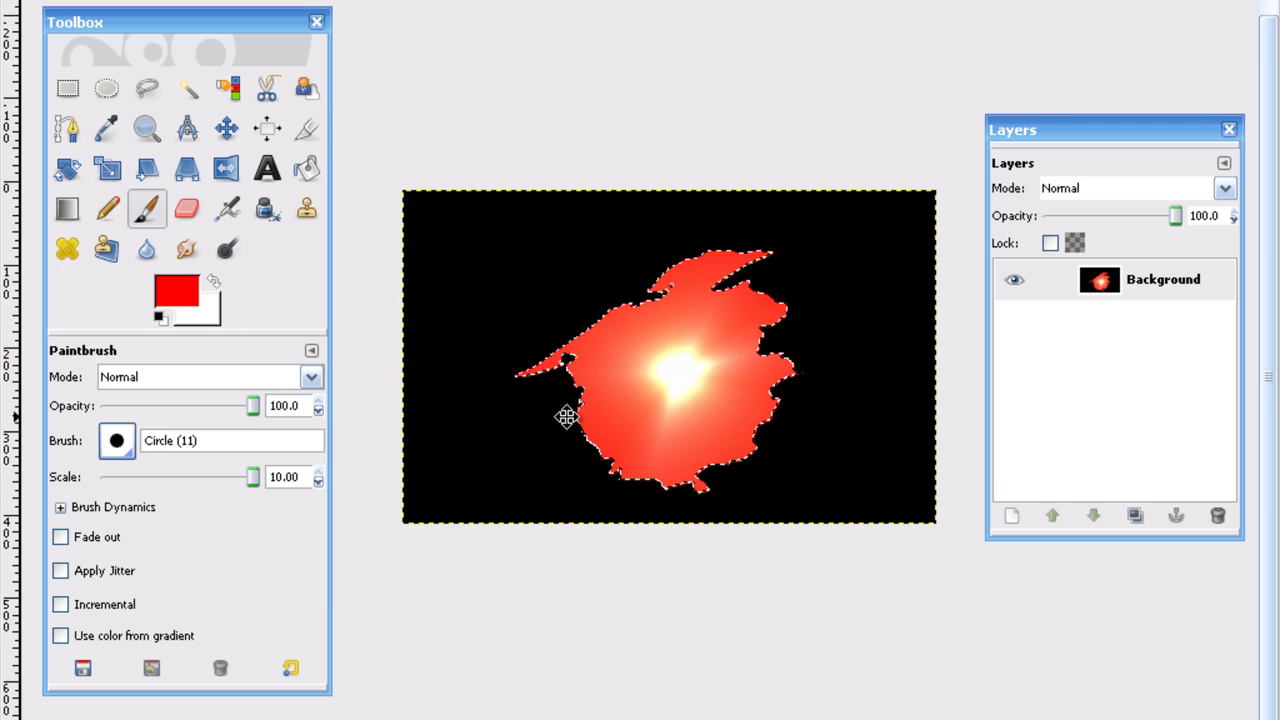
pyautogui.click(65, 94)
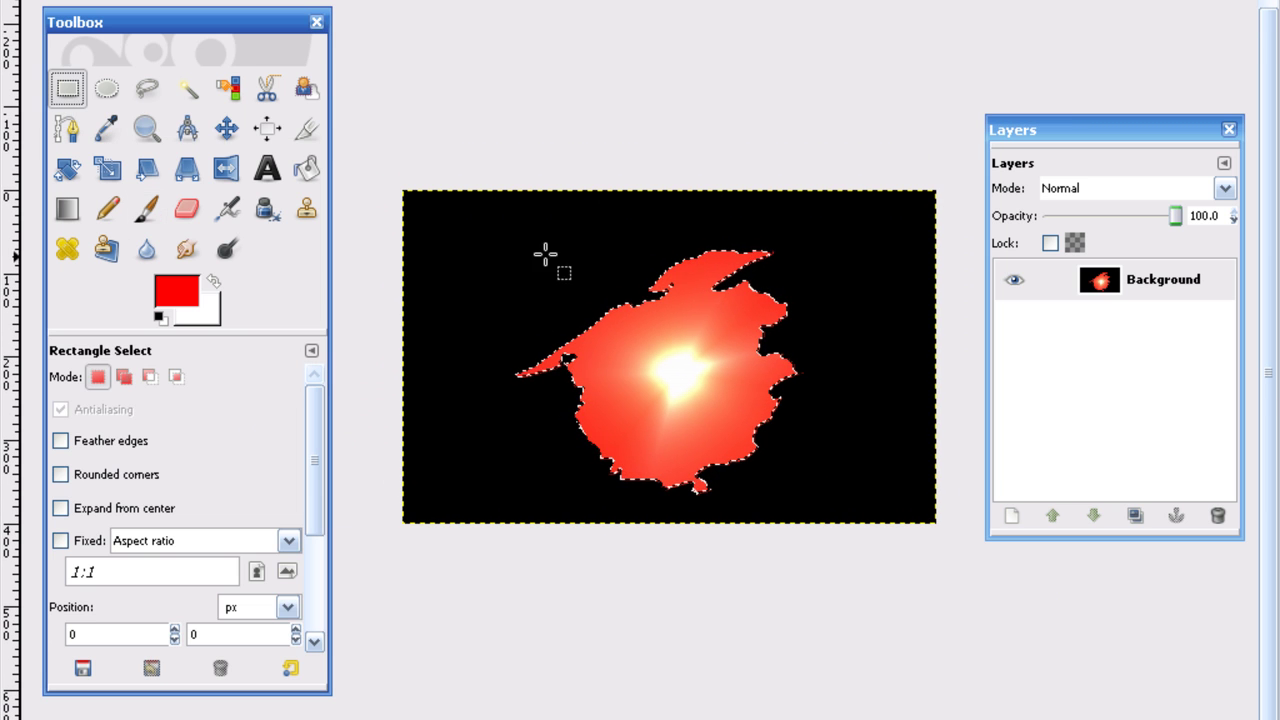
pyautogui.click(540, 172)
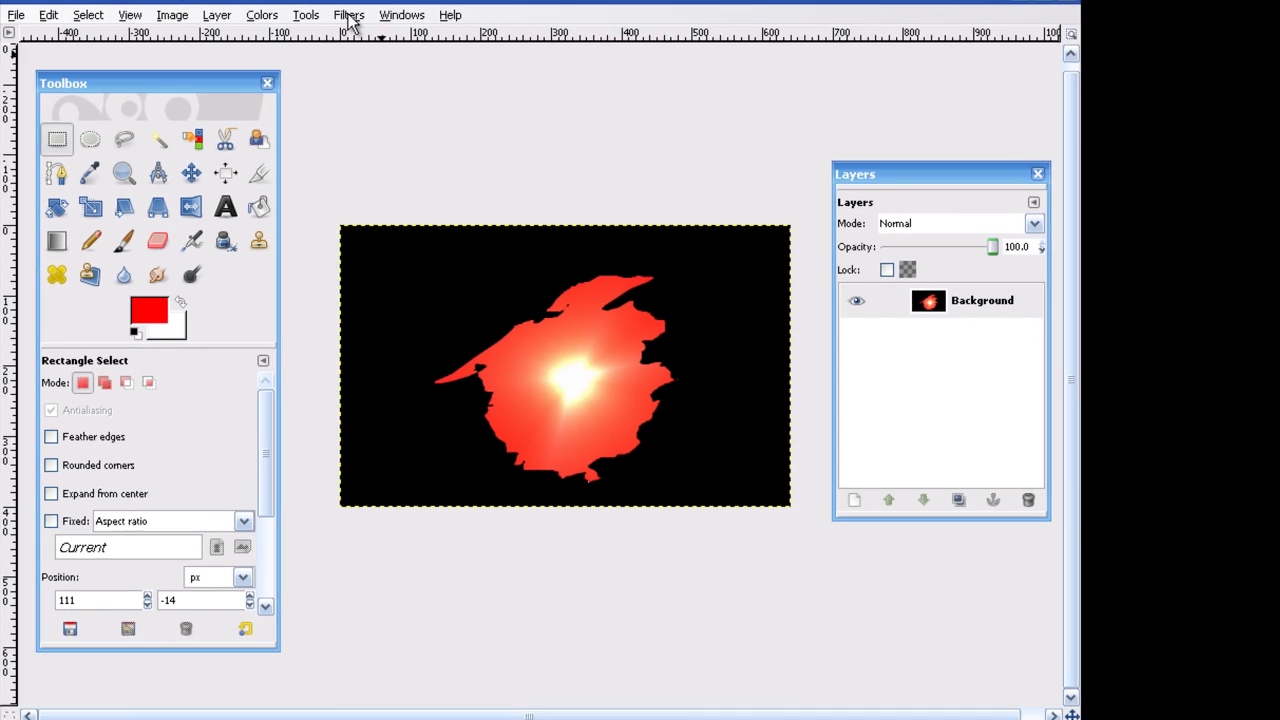
pyautogui.click(330, 37)
# Apply a Gaussian Blur of radius 10 px to the whole flame image
pyautogui.moveTo(359, 188)
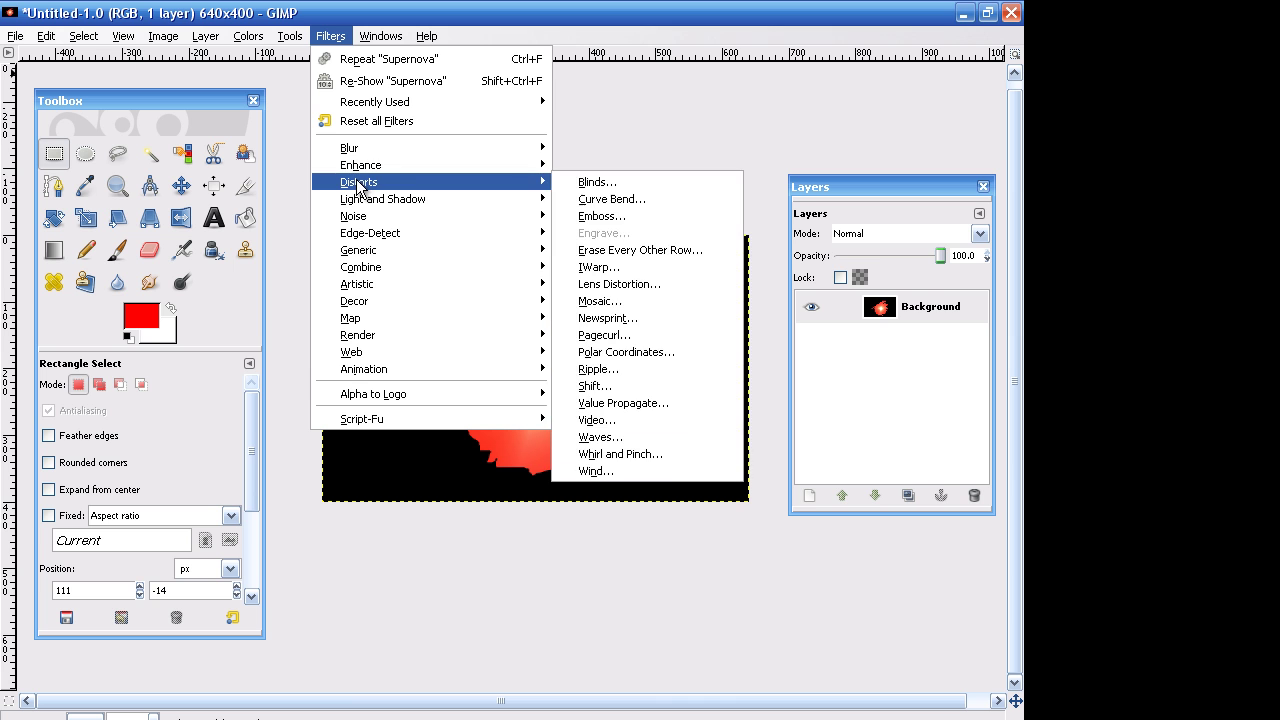
pyautogui.moveTo(362, 152)
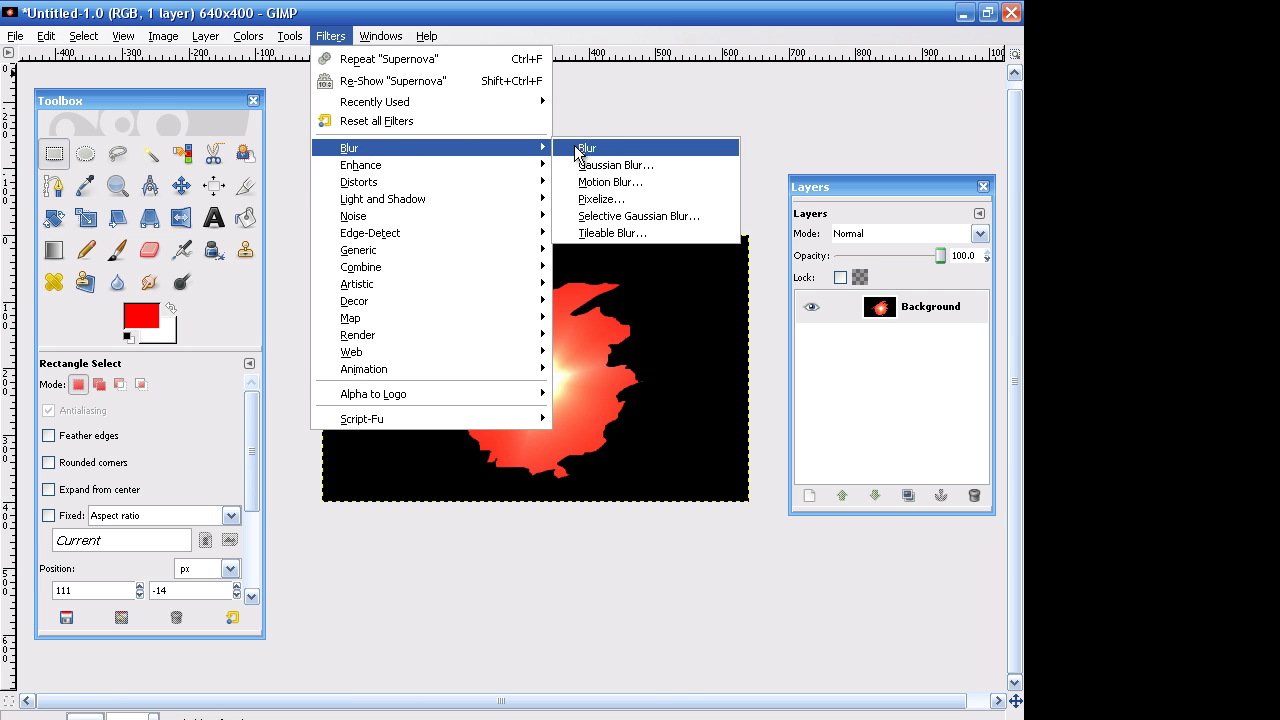
pyautogui.click(610, 165)
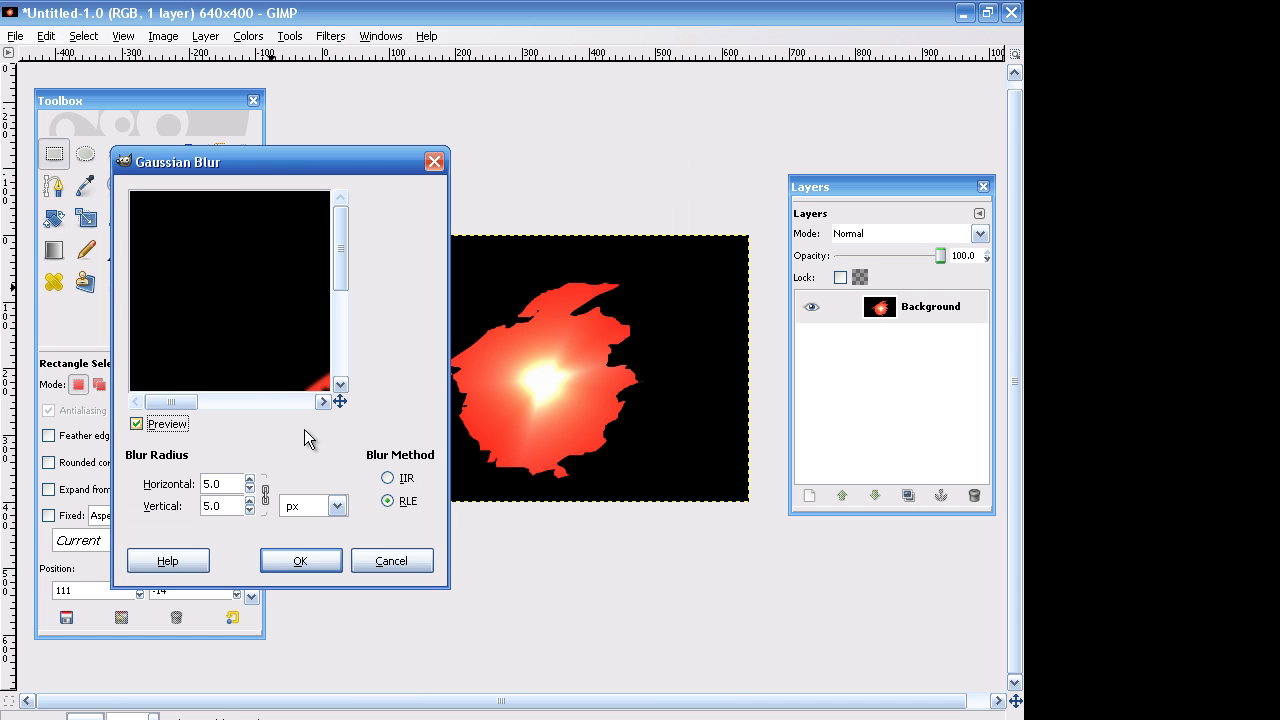
pyautogui.moveTo(345, 277); pyautogui.dragTo(345, 329)
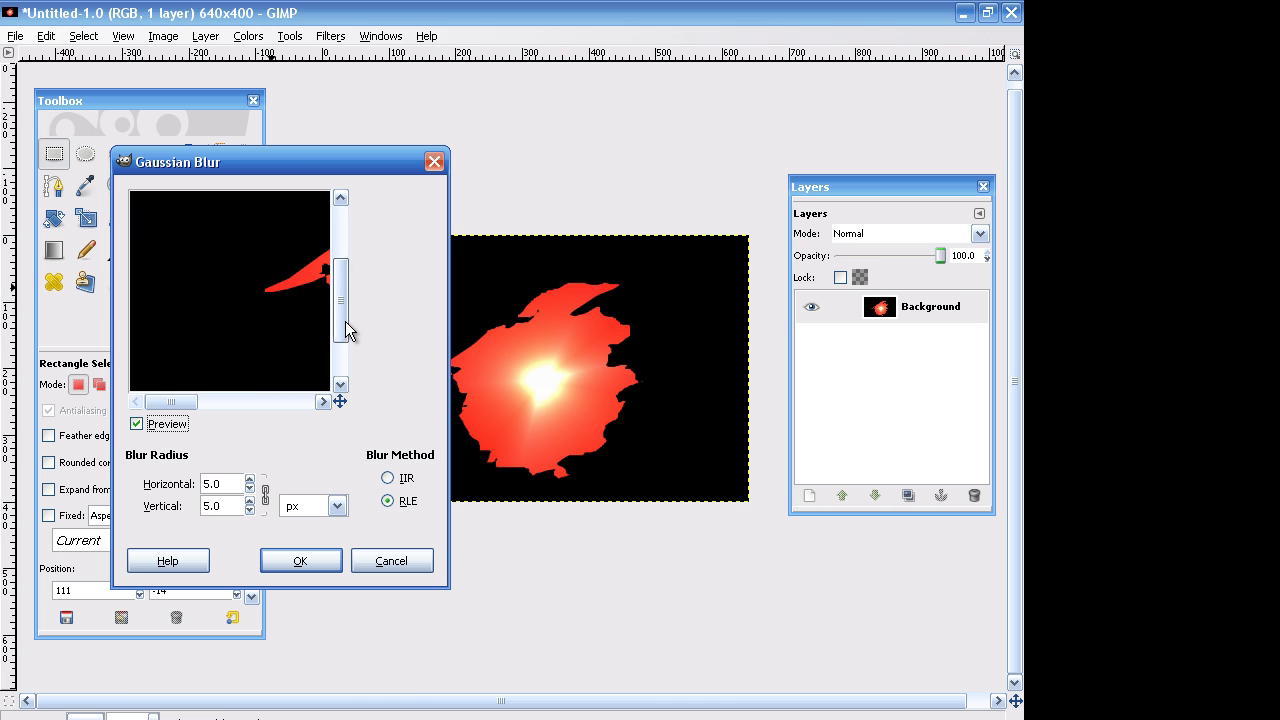
pyautogui.click(249, 479)
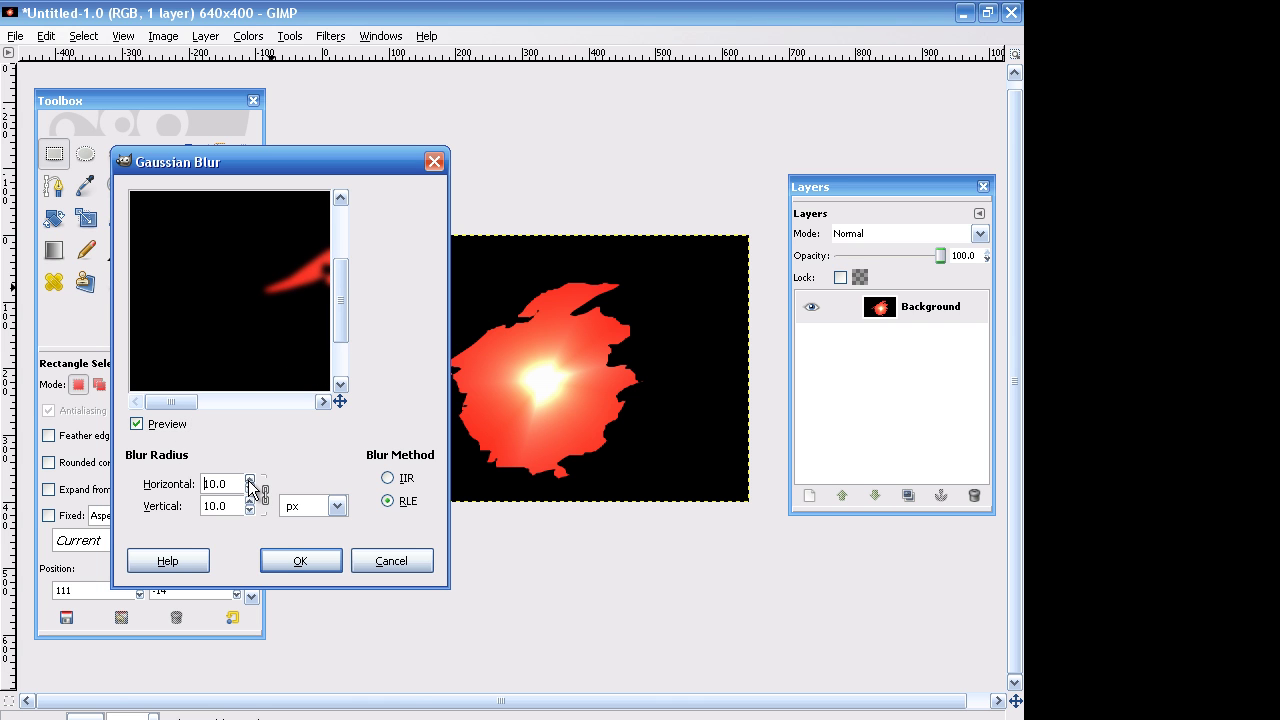
pyautogui.click(302, 561)
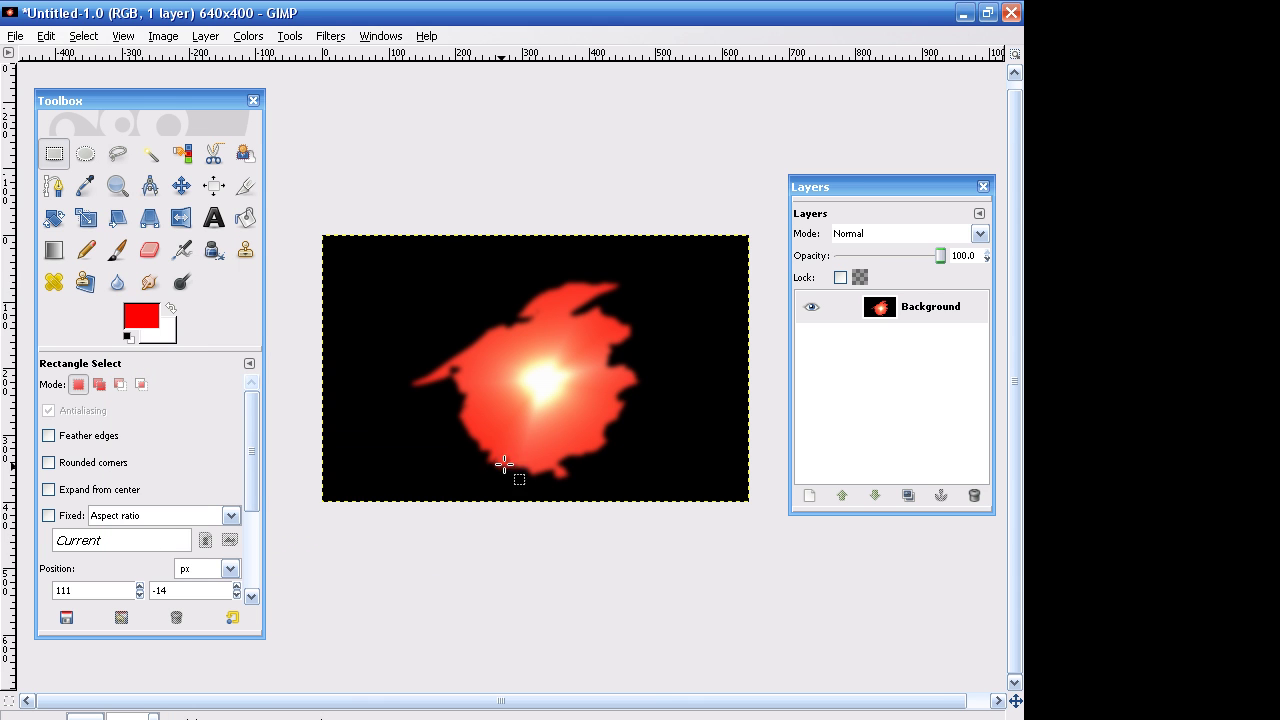
pyautogui.scroll(-1, 503, 460)
pyautogui.scroll(1, 500, 466)
pyautogui.keyDown('ctrl'); pyautogui.scroll(2, 491, 457); pyautogui.keyUp('ctrl')
pyautogui.keyDown('ctrl'); pyautogui.scroll(-2, 474, 450); pyautogui.keyUp('ctrl')
# Save the image to the Desktop as Muzzleflash.png with gamma included, then close it
pyautogui.click(17, 40)
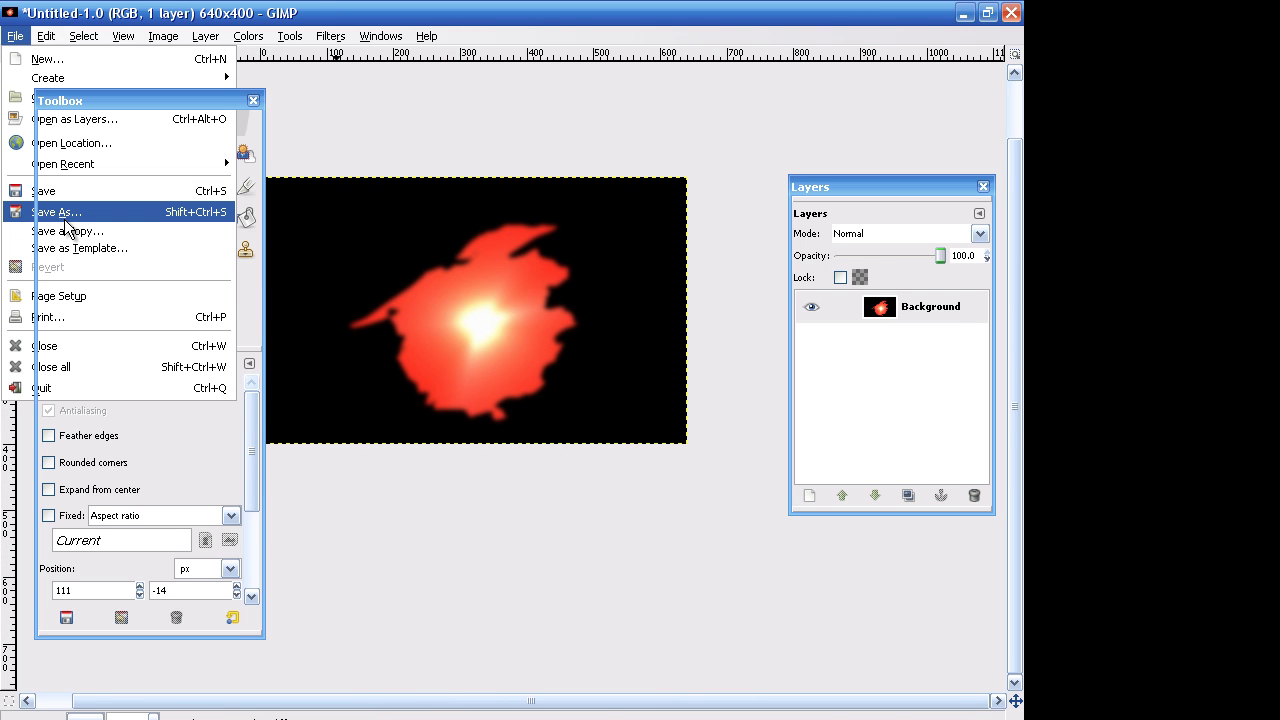
pyautogui.click(64, 216)
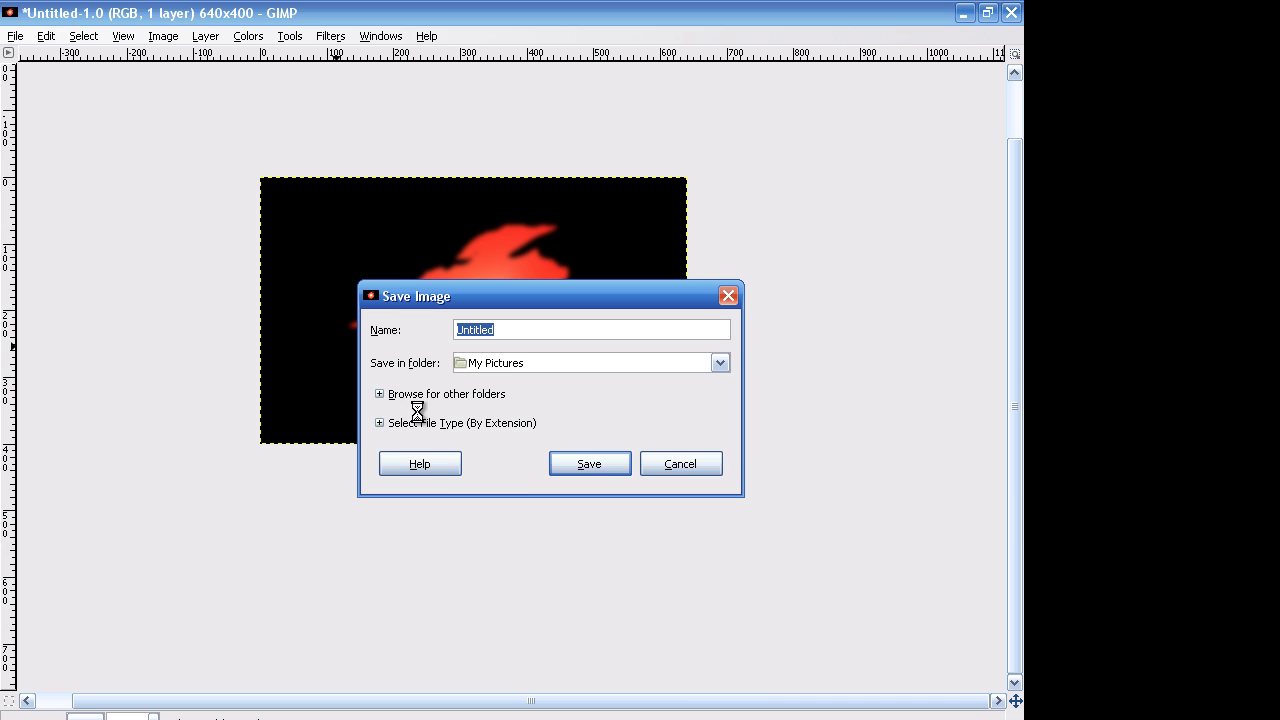
pyautogui.click(513, 363)
pyautogui.click(490, 400)
pyautogui.click(521, 329)
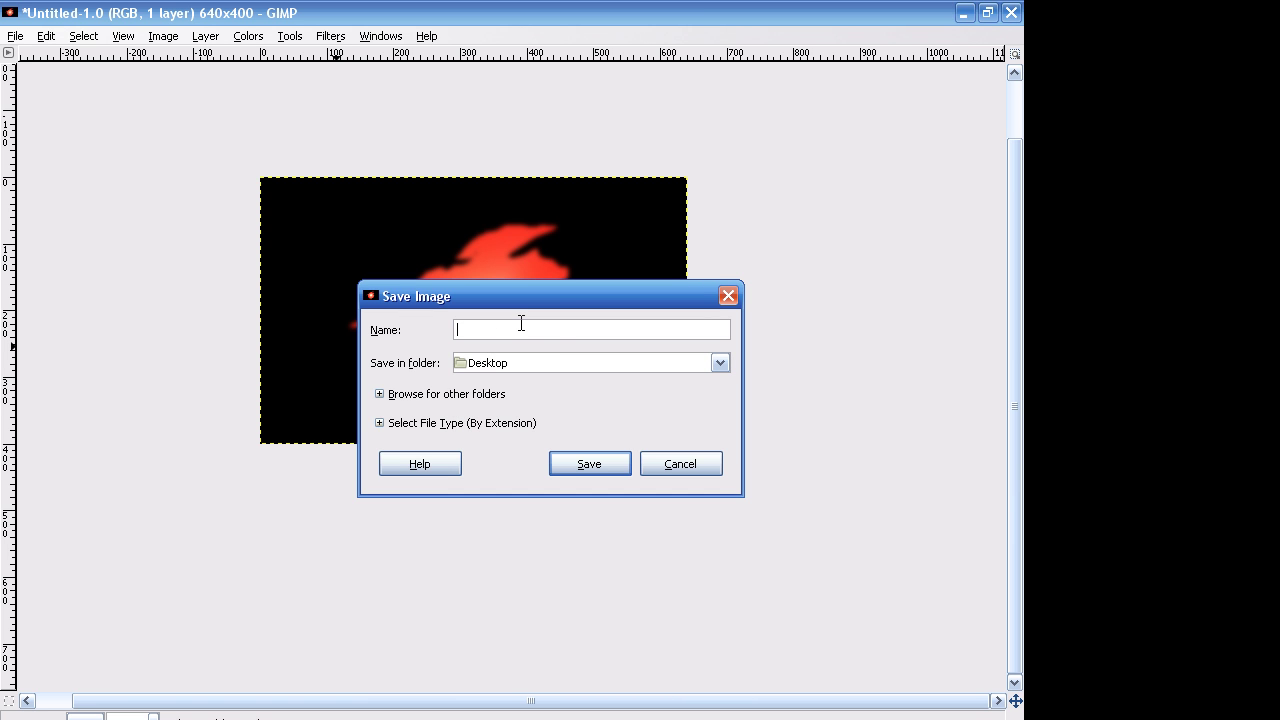
pyautogui.write('Muzzleflash.png')
pyautogui.press('Return')
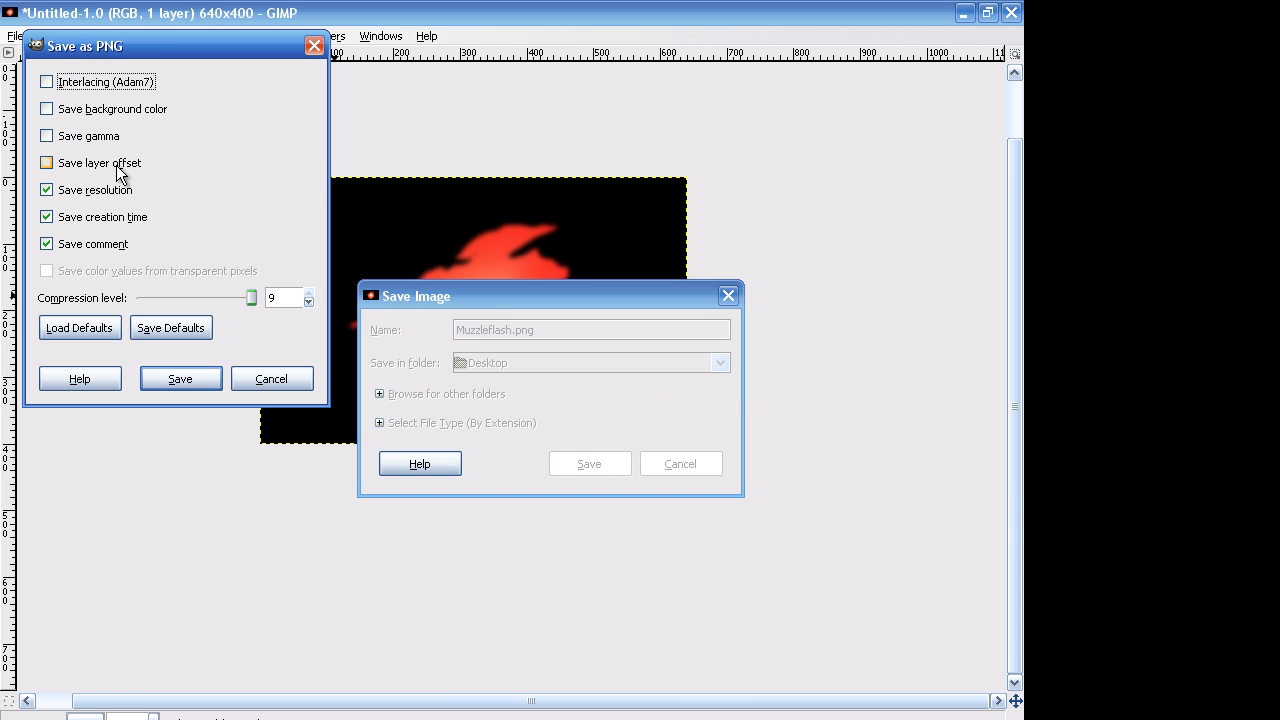
pyautogui.click(46, 136)
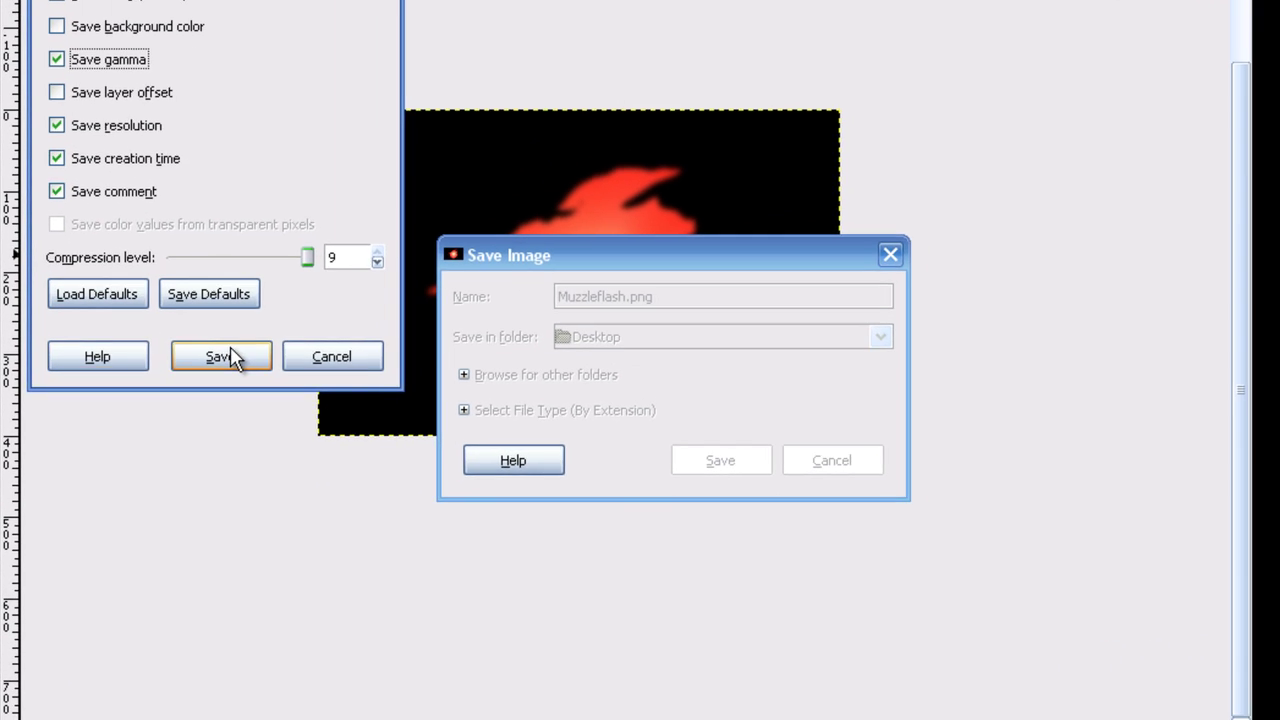
pyautogui.click(238, 357)
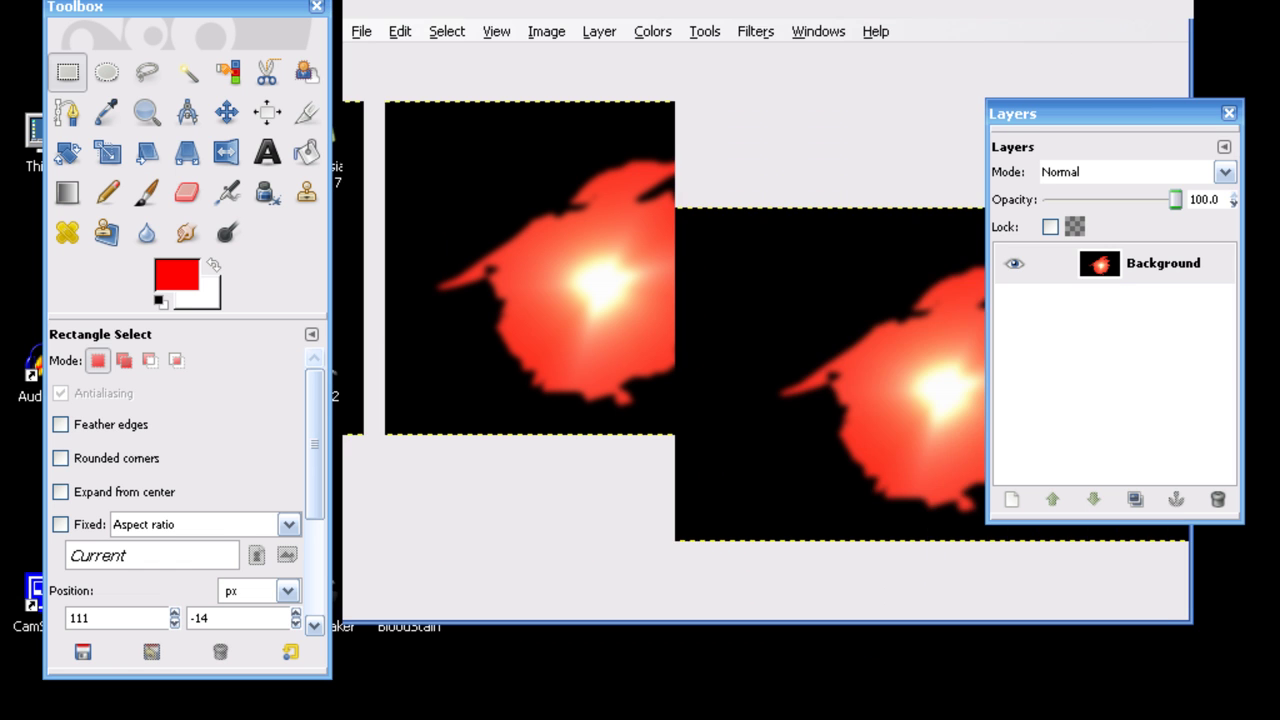
pyautogui.click(1172, 8)
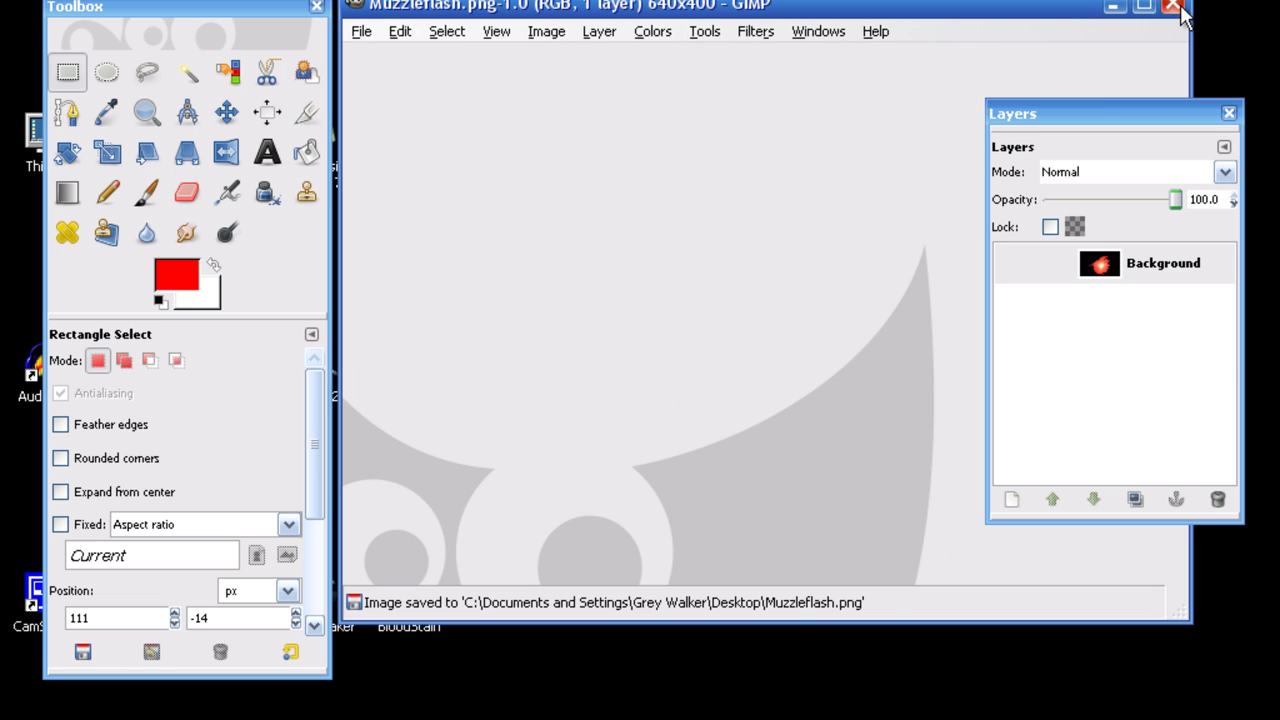
pyautogui.click(1172, 8)
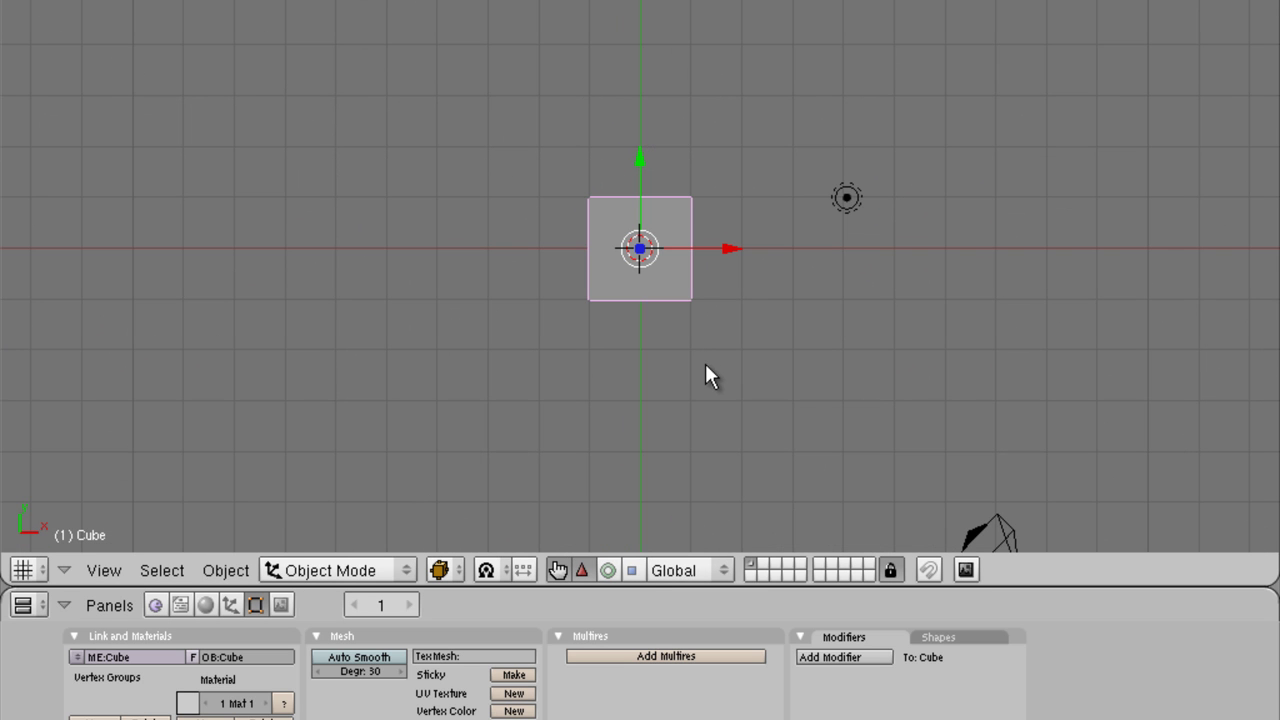
# Replace the default cube with a new plane and enter Edit Mode
pyautogui.press('x')
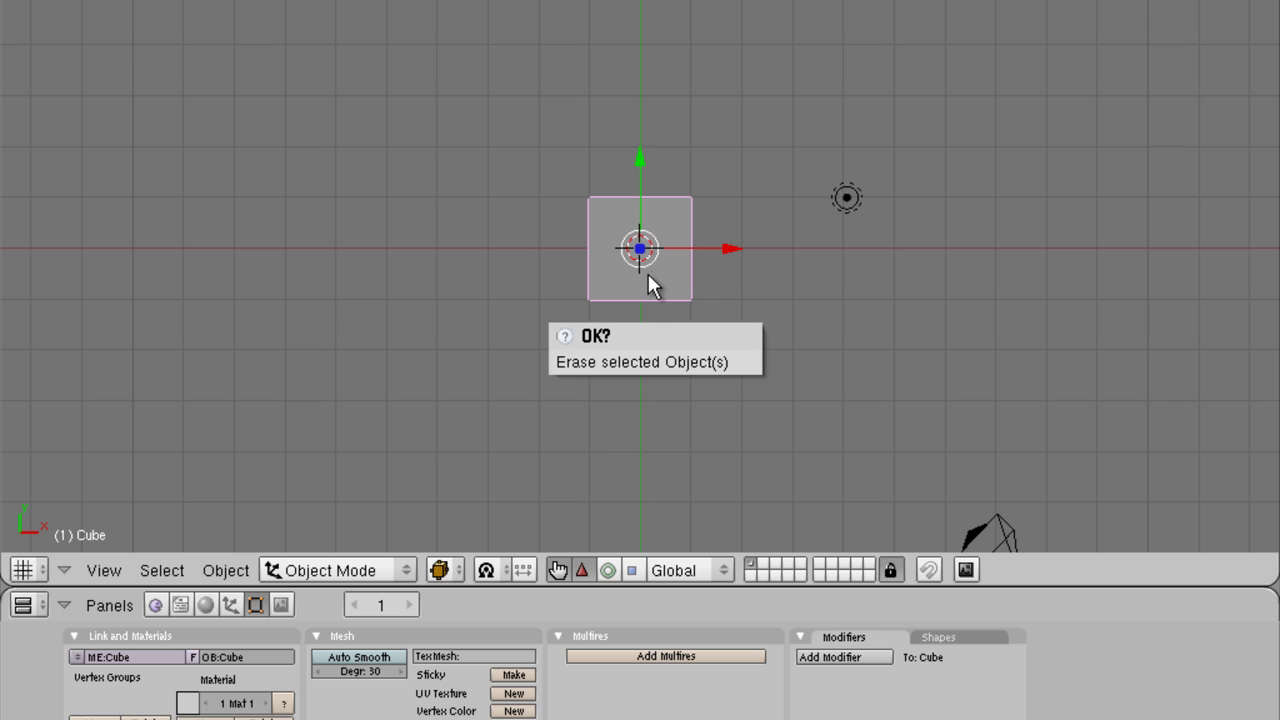
pyautogui.click(629, 366)
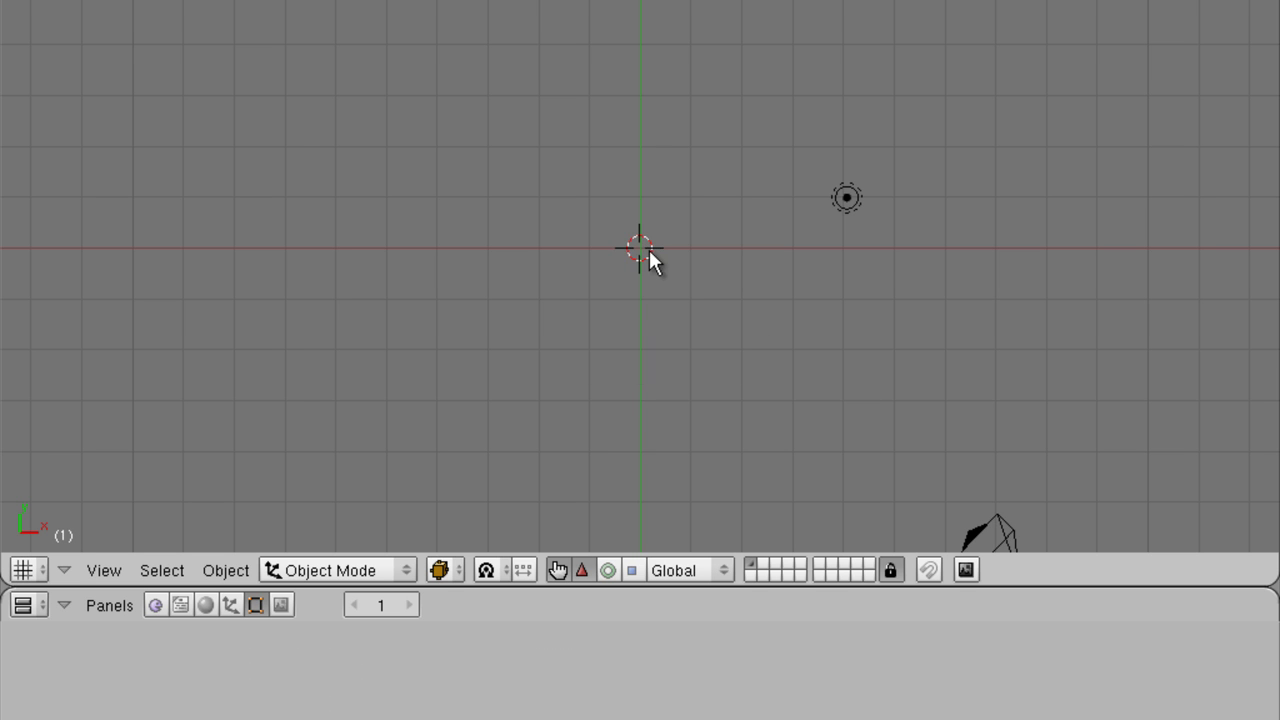
pyautogui.press('space')
pyautogui.moveTo(771, 246)
pyautogui.click(929, 251)
pyautogui.scroll(2, 703, 292)
pyautogui.scroll(5, 703, 292)
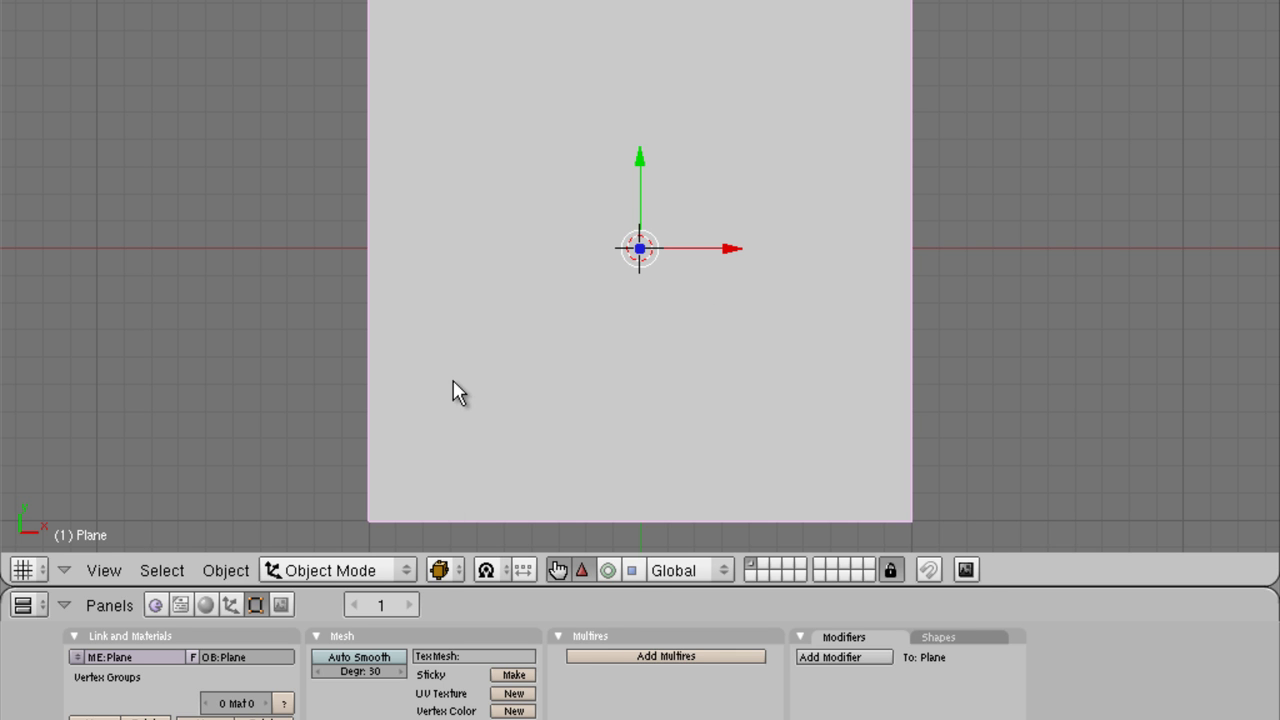
pyautogui.press('Tab')
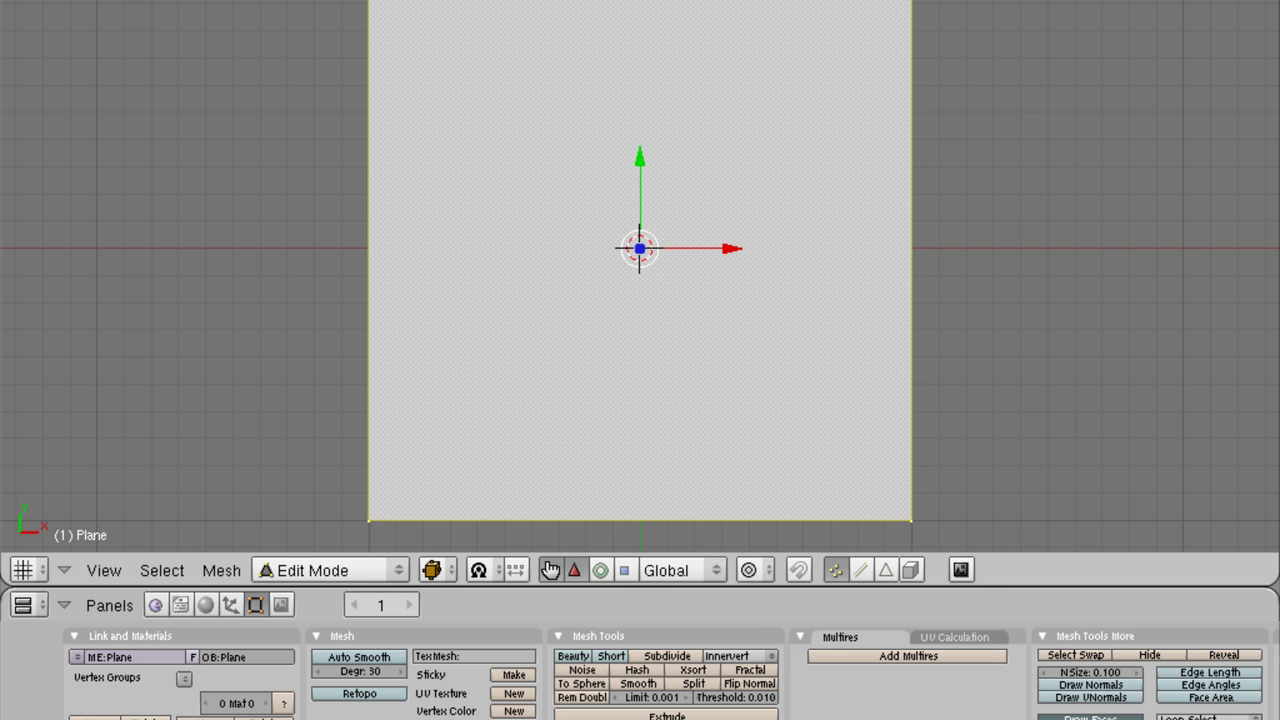
# Split the view, make the right half a UV/Image Editor, and load Muzzleflash.png
pyautogui.rightClick(620, 5)
pyautogui.click(620, 5)
pyautogui.click(620, 300)
pyautogui.click(645, 569)
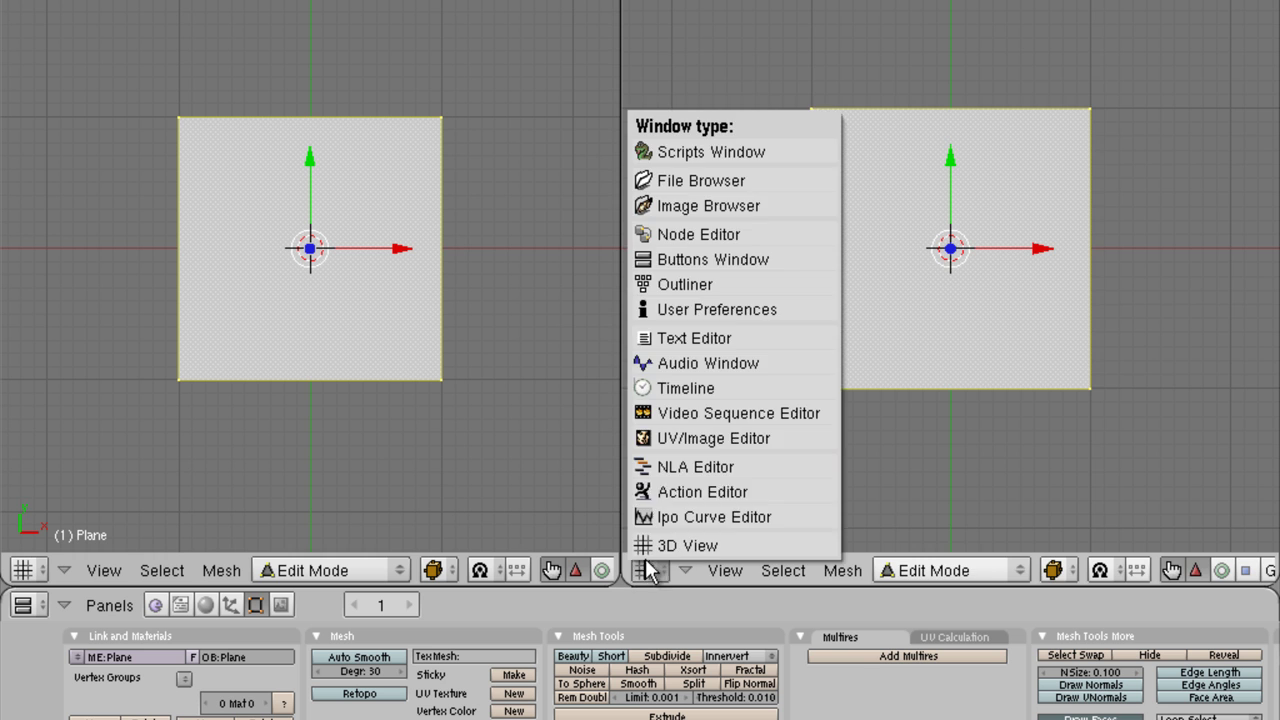
pyautogui.click(683, 436)
pyautogui.click(794, 572)
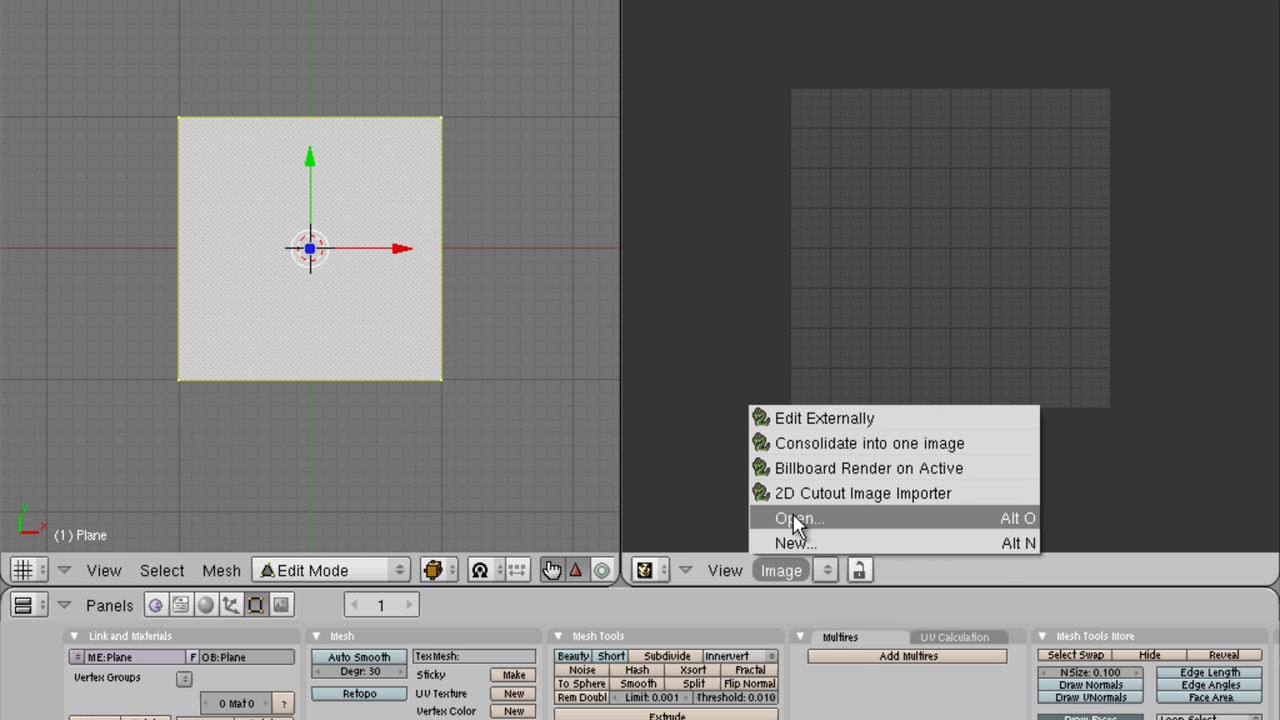
pyautogui.click(793, 518)
pyautogui.doubleClick(749, 334)
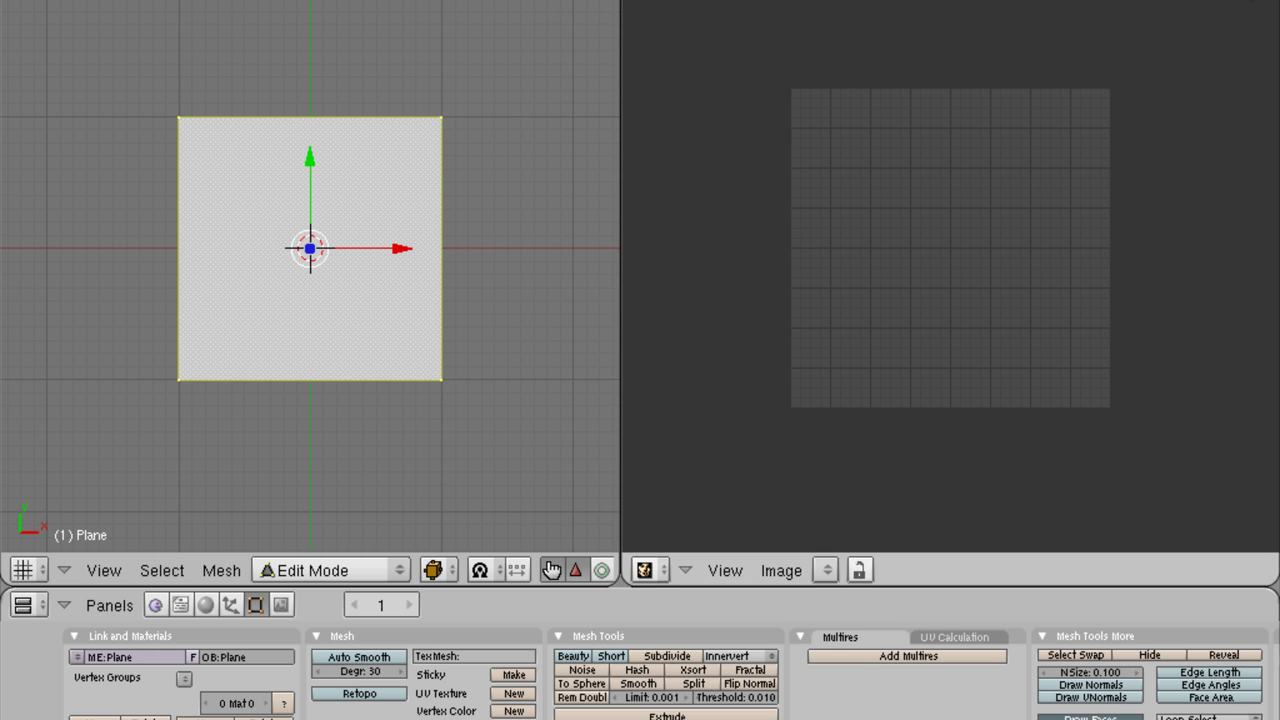
# Set the viewport to Textured, unwrap the plane, and assign Muzzleflash.png to its face
pyautogui.scroll(2, 397, 338)
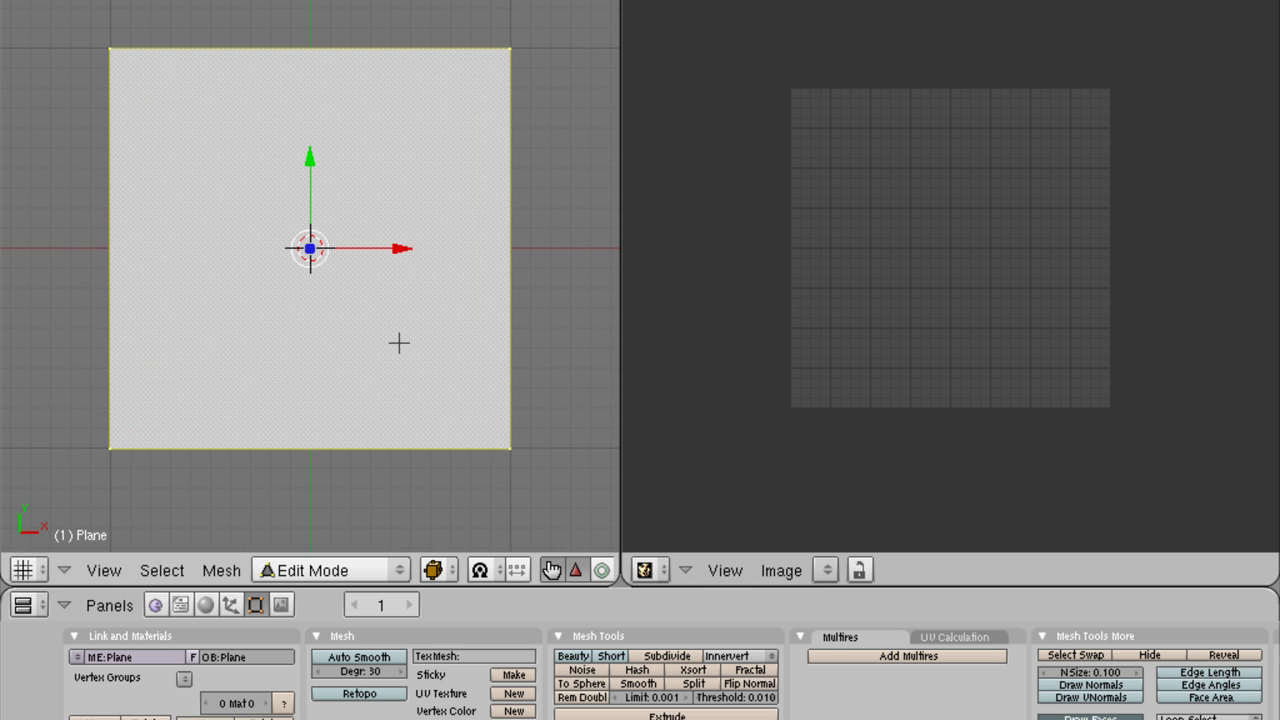
pyautogui.click(433, 570)
pyautogui.click(454, 444)
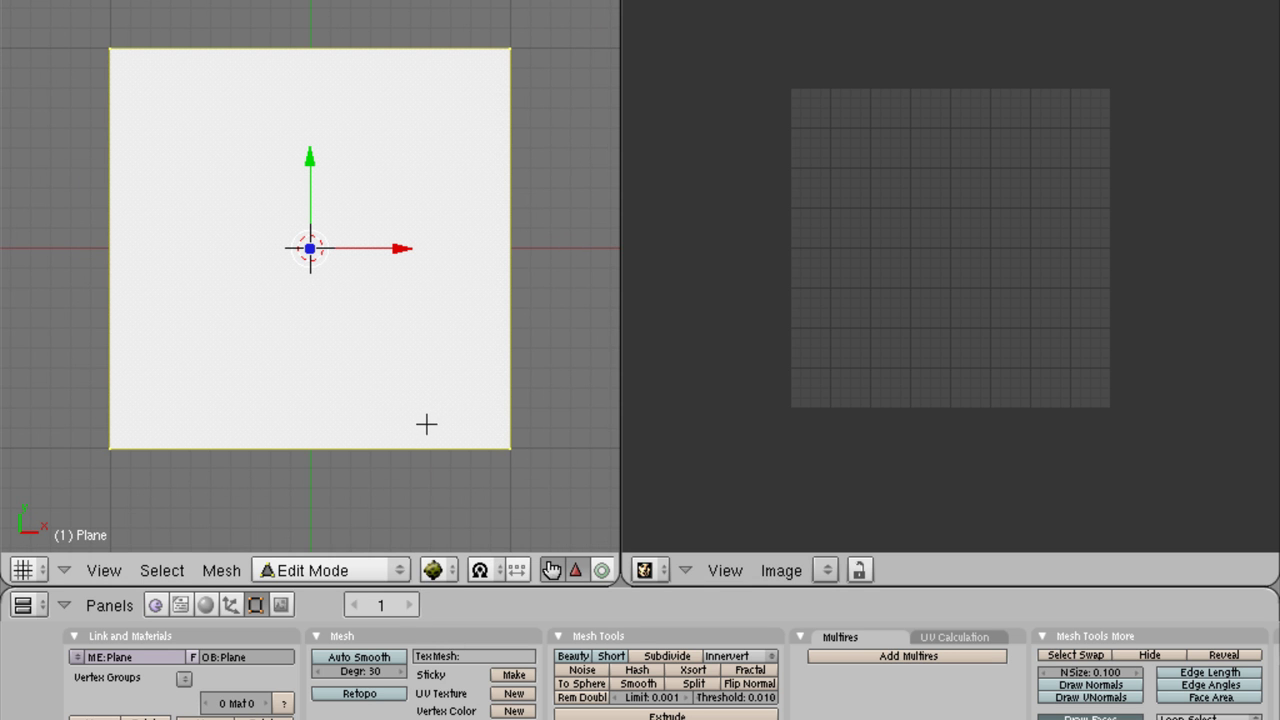
pyautogui.press('u')
pyautogui.click(370, 399)
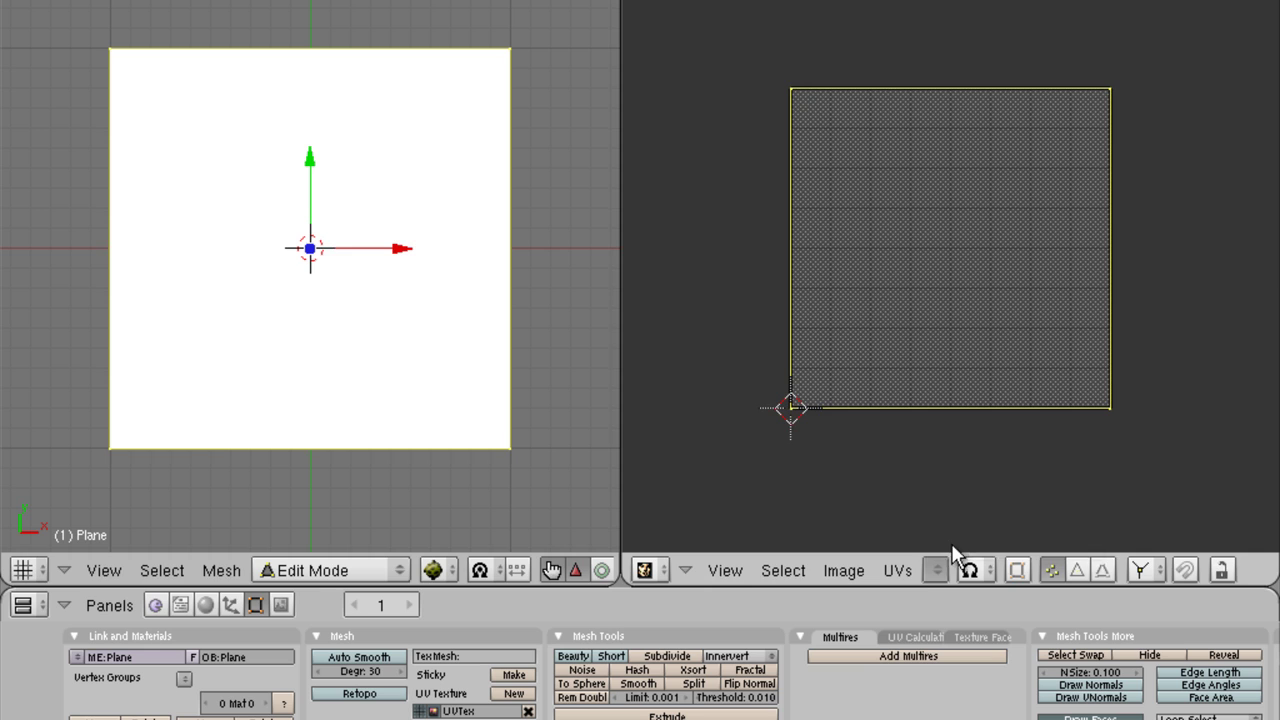
pyautogui.click(936, 569)
pyautogui.click(906, 489)
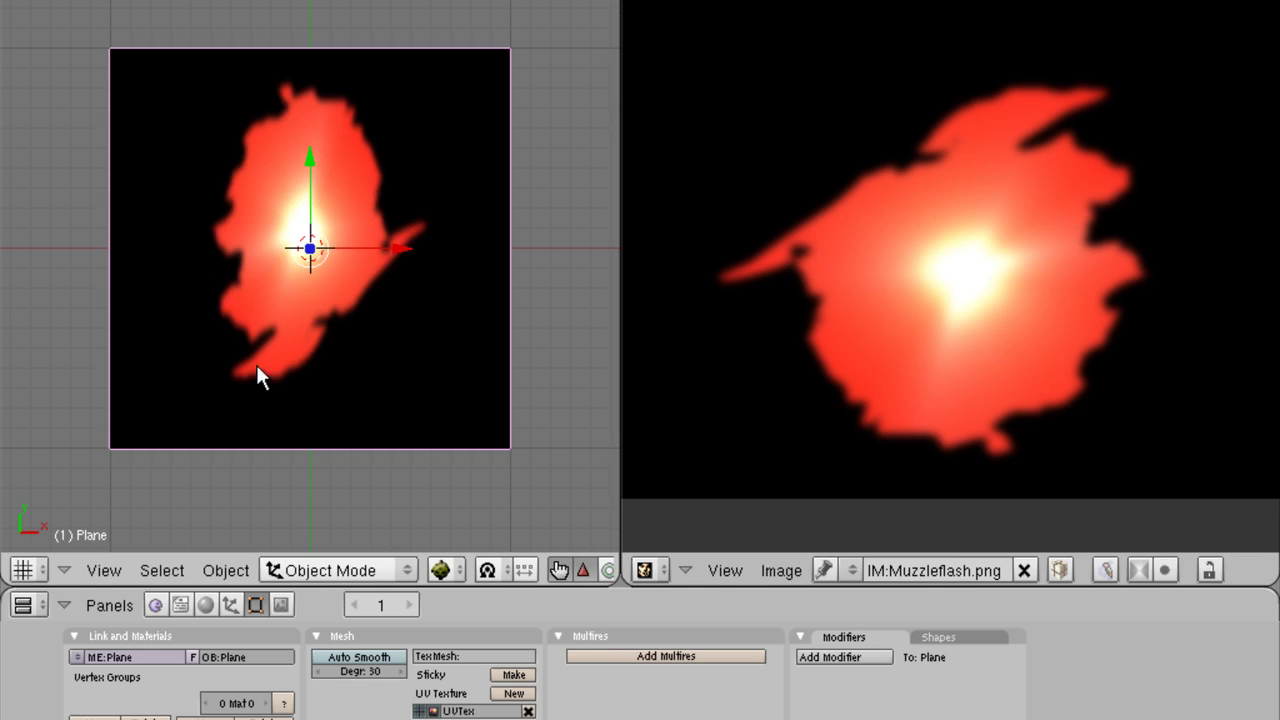
# Scale the plane's UV face along X to about 0.59 so the flash texture fills the plane wider
pyautogui.moveTo(257, 364); pyautogui.dragTo(331, 306, button='middle')
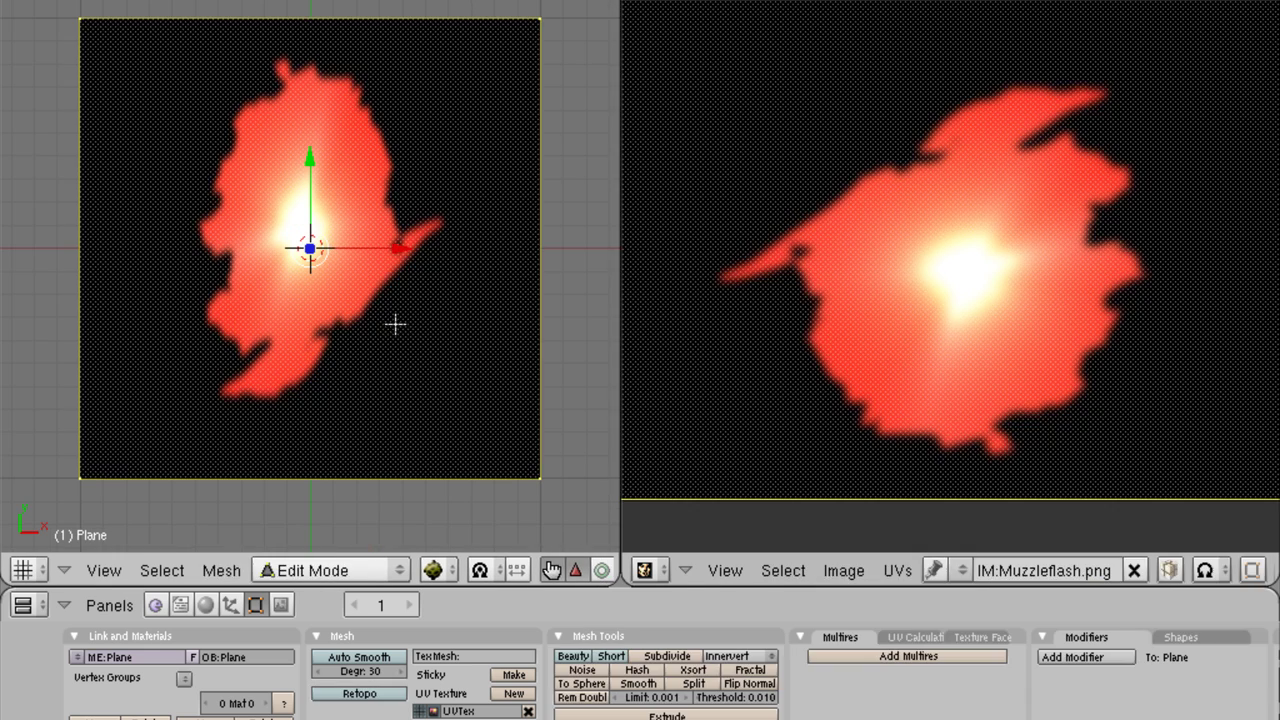
pyautogui.scroll(-3, 1153, 377)
pyautogui.press('s')
pyautogui.press('x')
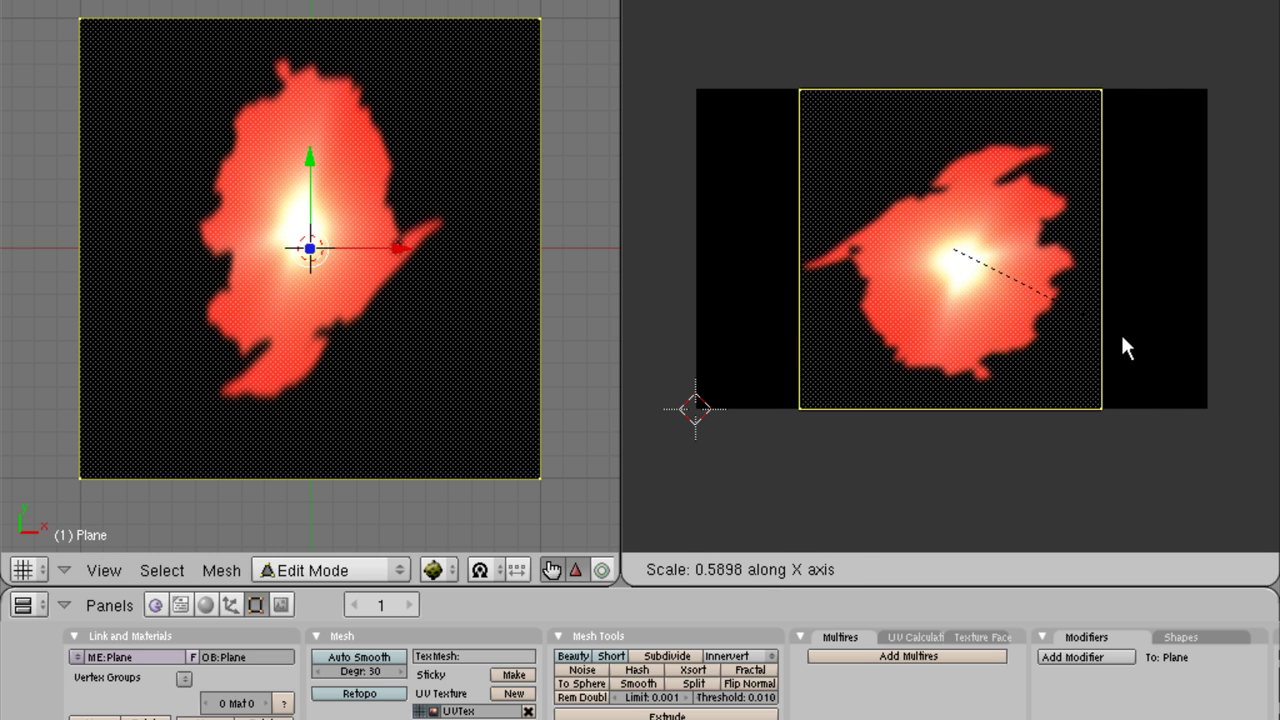
pyautogui.click(1145, 337)
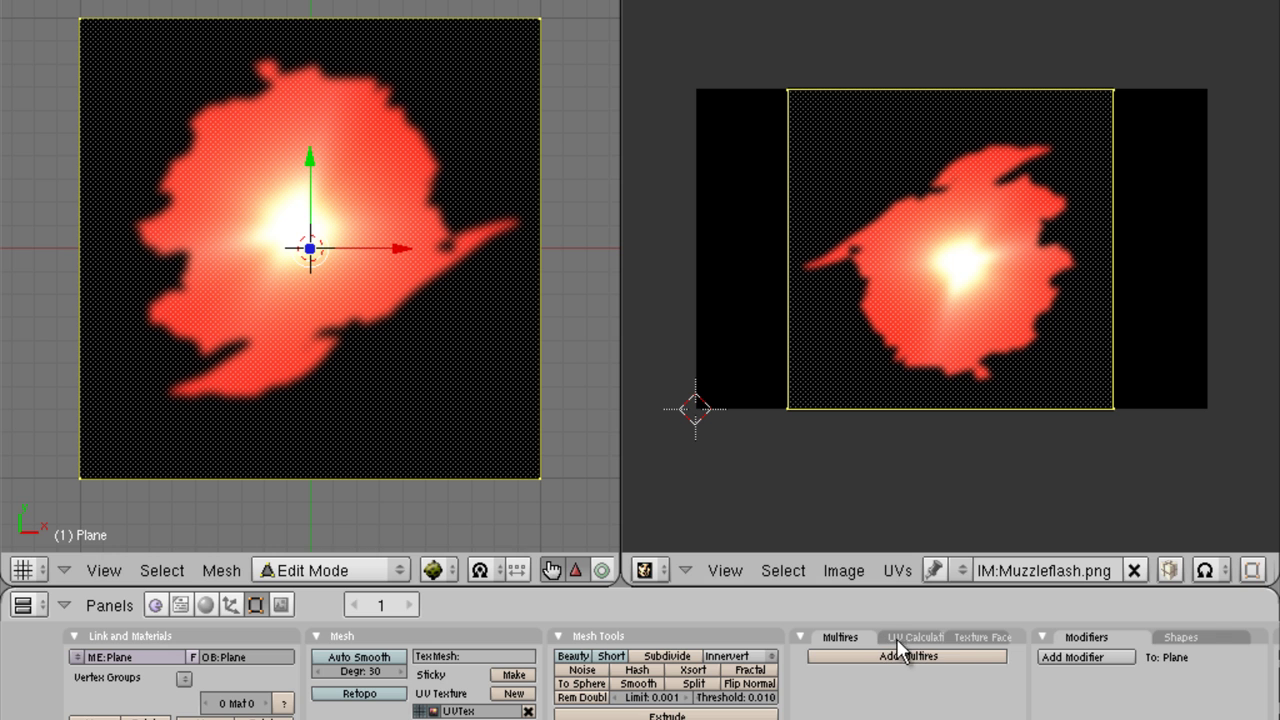
# Enable Alpha in the Texture Face settings to hide the flash's black background, then return to Object Mode
pyautogui.click(978, 637)
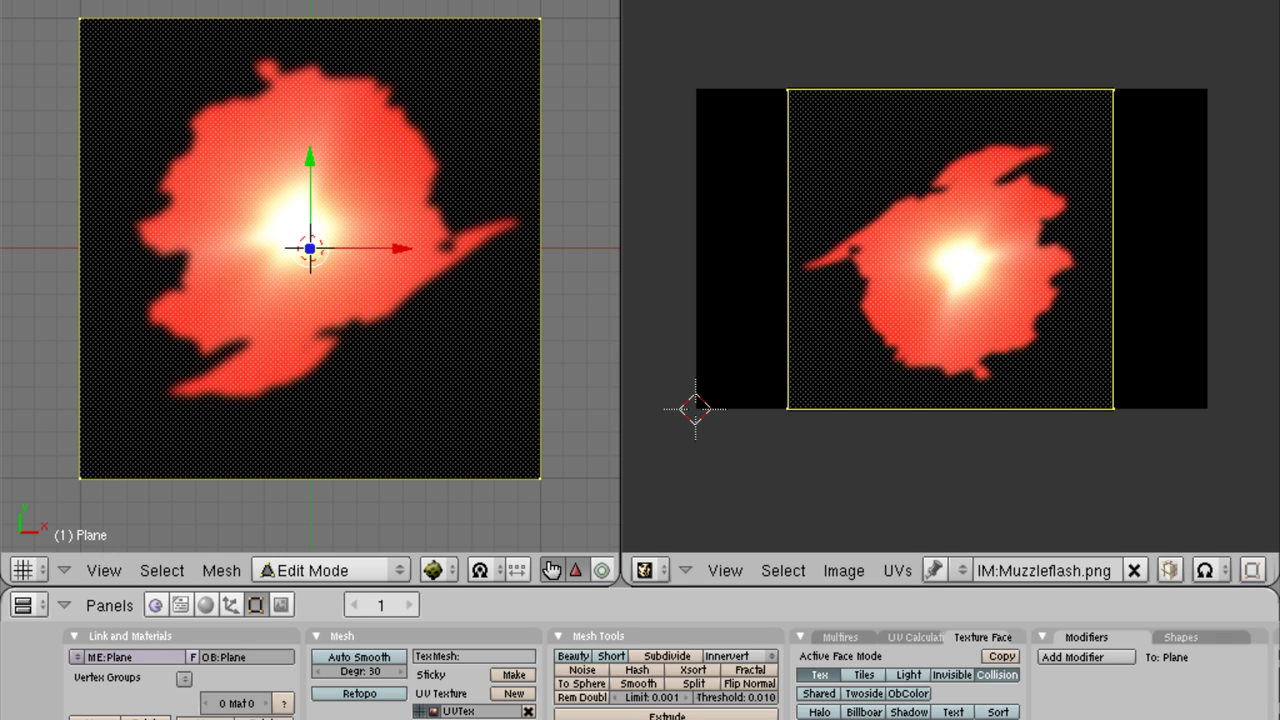
pyautogui.press('Tab')
pyautogui.moveTo(286, 237); pyautogui.dragTo(268, 360, button='middle')
pyautogui.scroll(-5, 300, 350)
pyautogui.moveTo(371, 334); pyautogui.dragTo(317, 249, button='middle')
pyautogui.scroll(3, 350, 296)
pyautogui.rightClick(315, 321)
pyautogui.scroll(3, 315, 321)
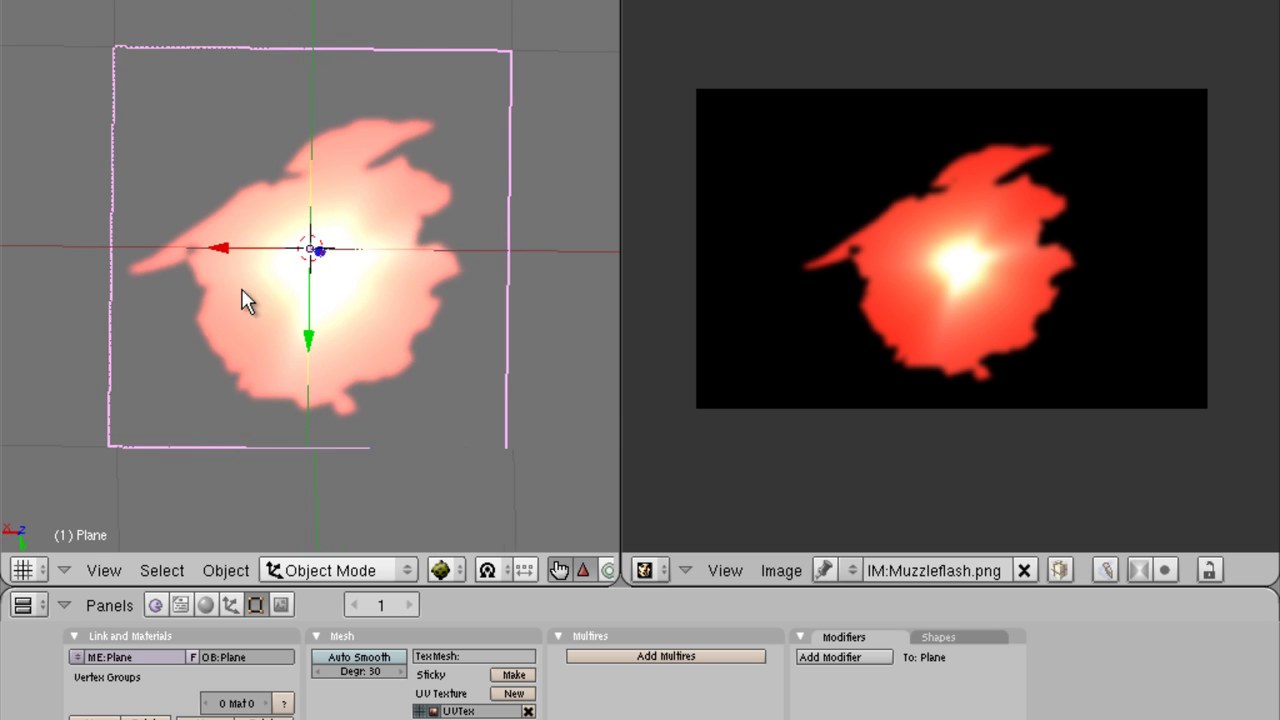
pyautogui.scroll(-4, 329, 280)
pyautogui.moveTo(329, 251); pyautogui.dragTo(303, 258, button='middle')
pyautogui.press('a')
pyautogui.rightClick(296, 312)
pyautogui.scroll(5, 296, 312)
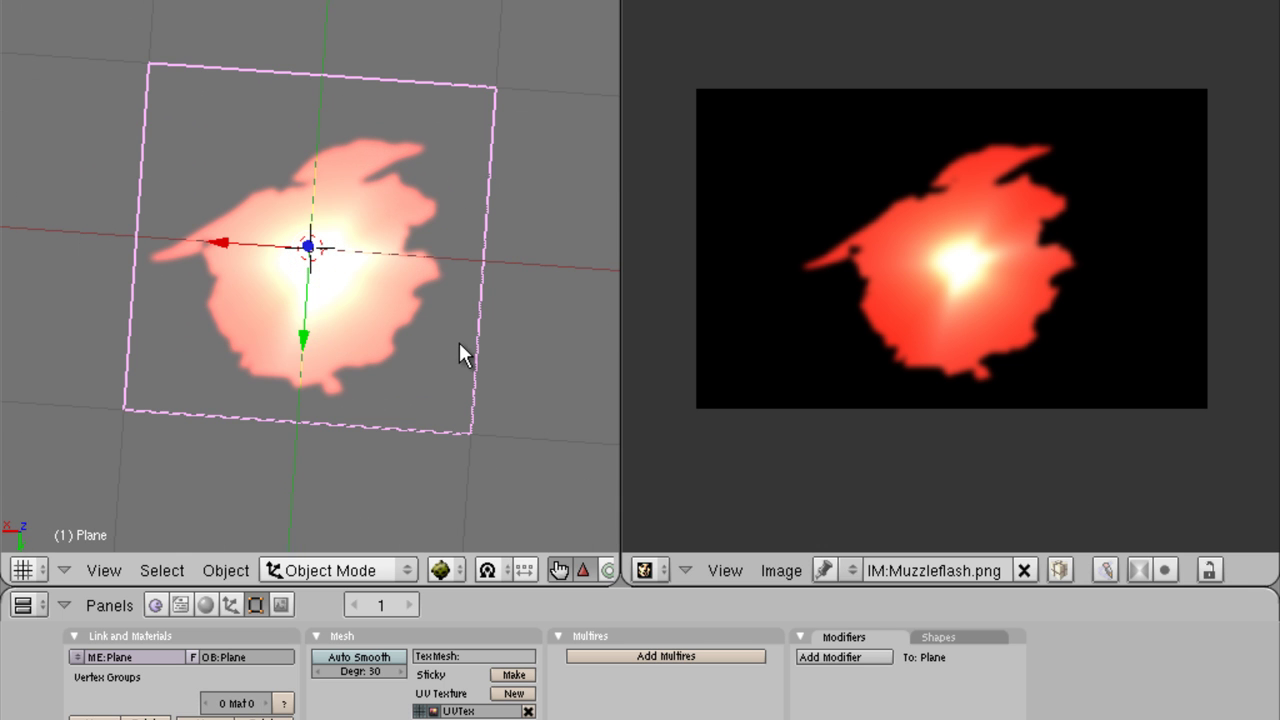
pyautogui.hotkey('shift', 'd')
pyautogui.press('z')
pyautogui.click(271, 366)
pyautogui.hotkey('ctrl', 'z')
pyautogui.press('KP_7')
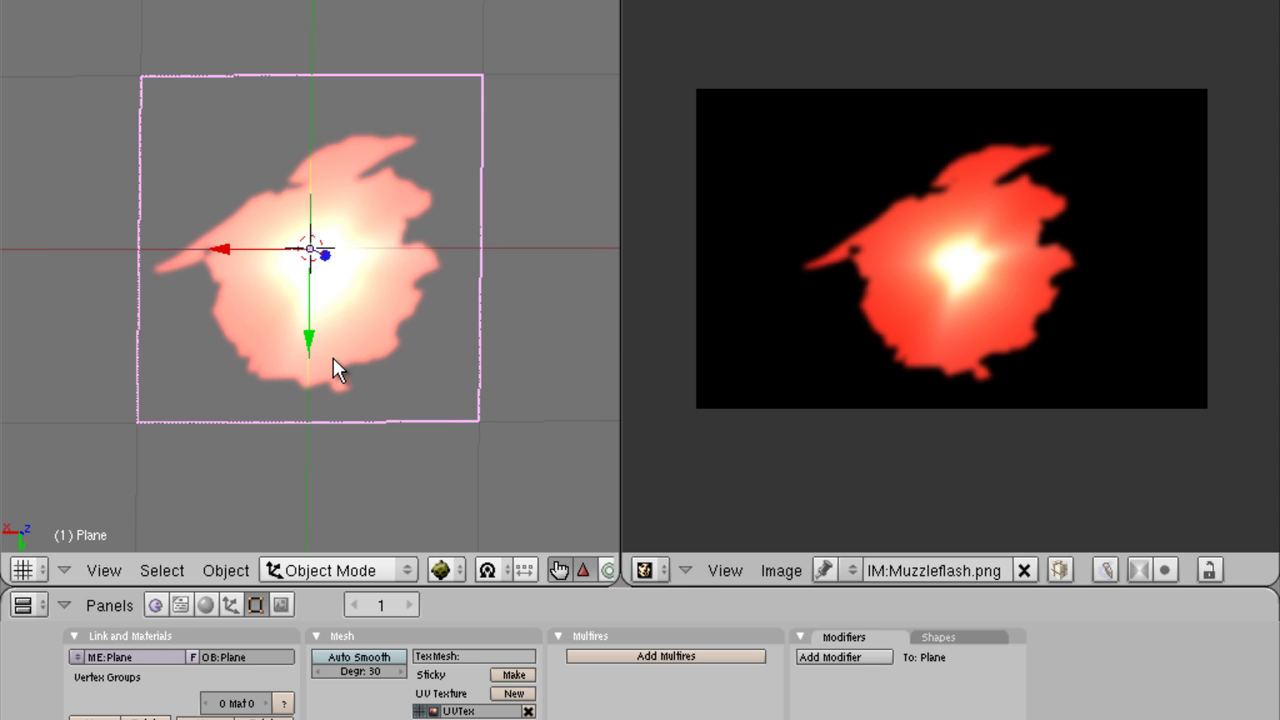
pyautogui.press('KP_1')
pyautogui.press('KP_7')
pyautogui.scroll(-3, 328, 358)
pyautogui.moveTo(329, 359); pyautogui.dragTo(355, 283, button='middle')
pyautogui.scroll(5, 353, 290)
pyautogui.scroll(-1, 352, 294)
pyautogui.moveTo(495, 292); pyautogui.dragTo(437, 320, button='middle')
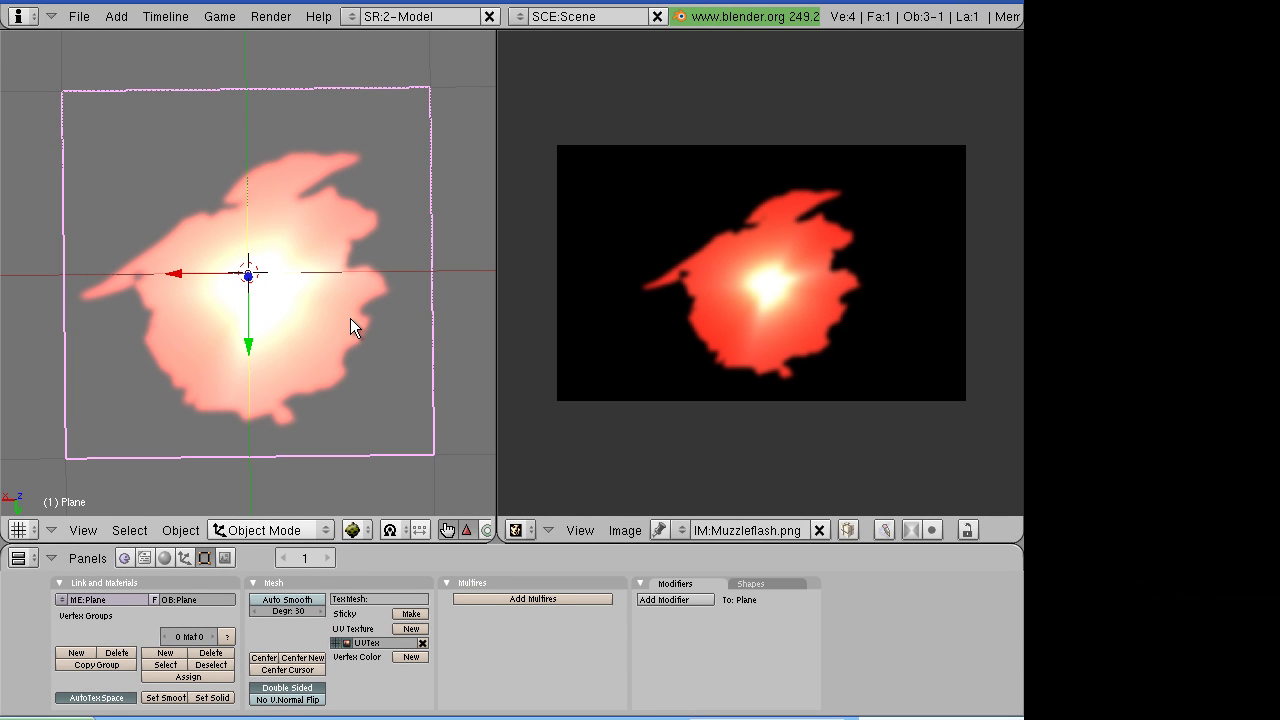
pyautogui.scroll(-5, 286, 340)
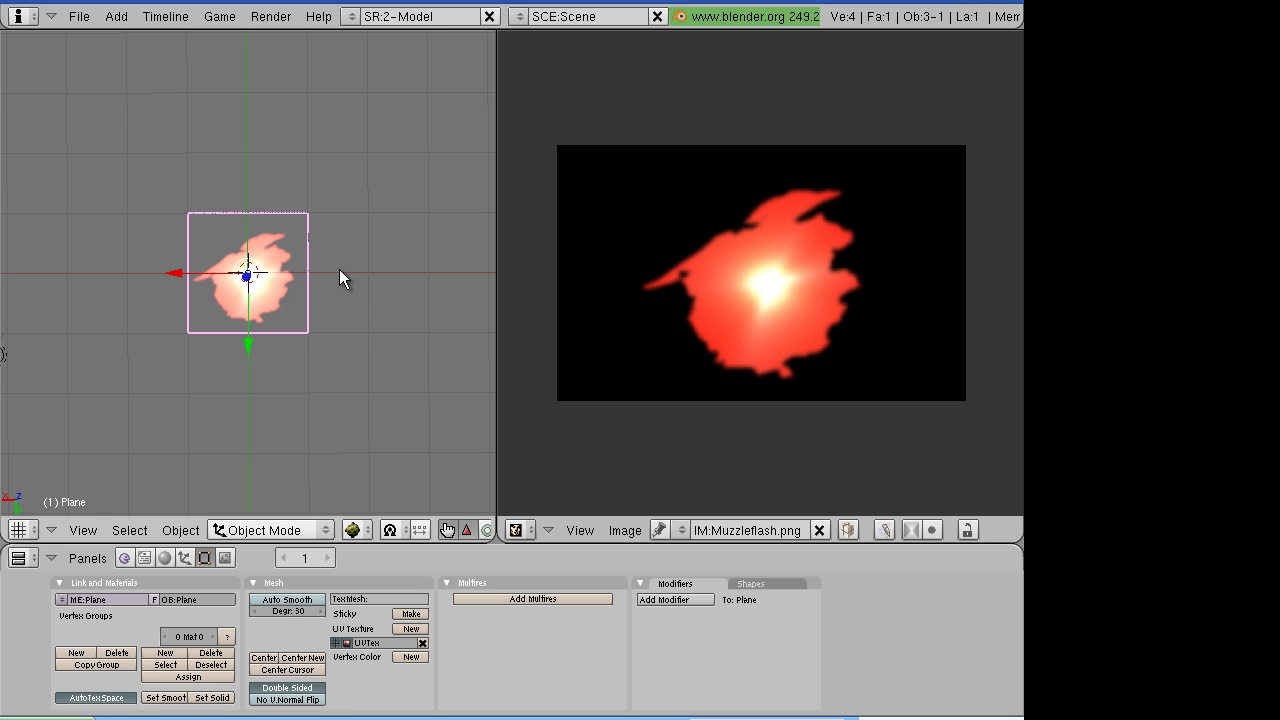
pyautogui.moveTo(347, 268); pyautogui.dragTo(223, 196, button='middle')
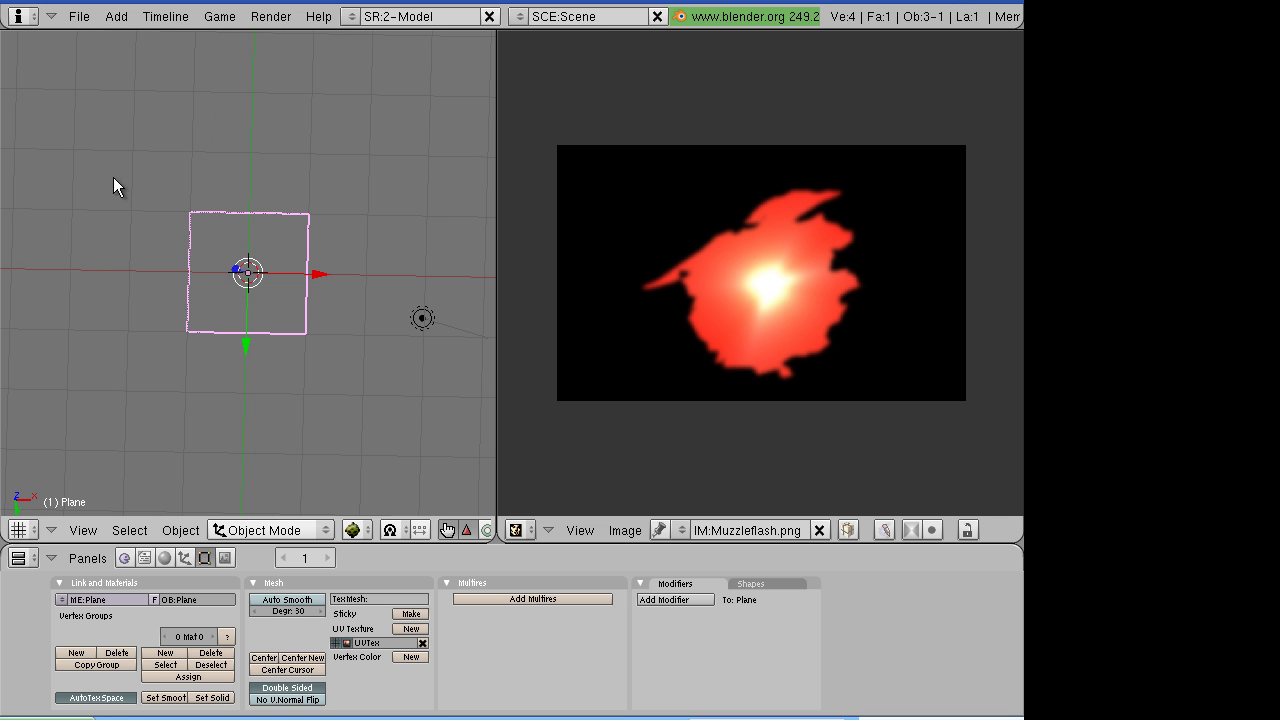
pyautogui.moveTo(220, 277); pyautogui.dragTo(414, 277, button='middle')
pyautogui.moveTo(299, 278); pyautogui.dragTo(306, 352, button='middle')
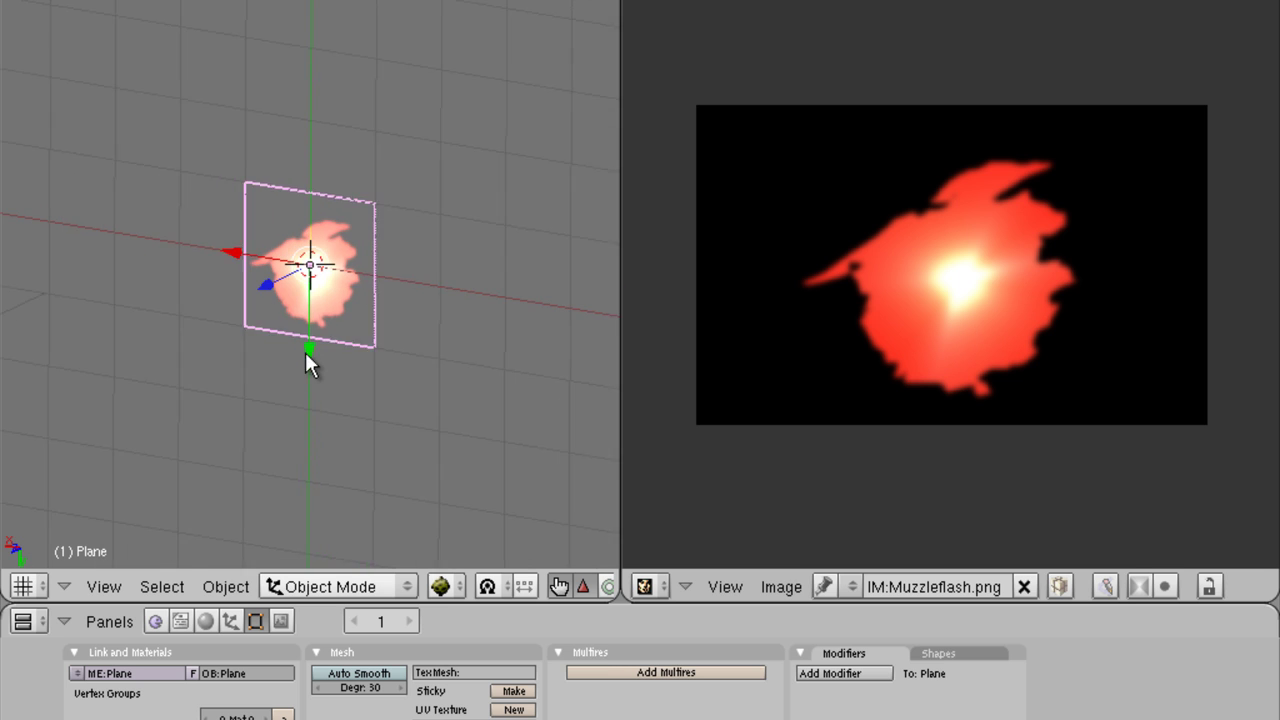
# In Edit Mode, duplicate the plane's face and keep the copy in place
pyautogui.scroll(3, 308, 350)
pyautogui.press('Tab')
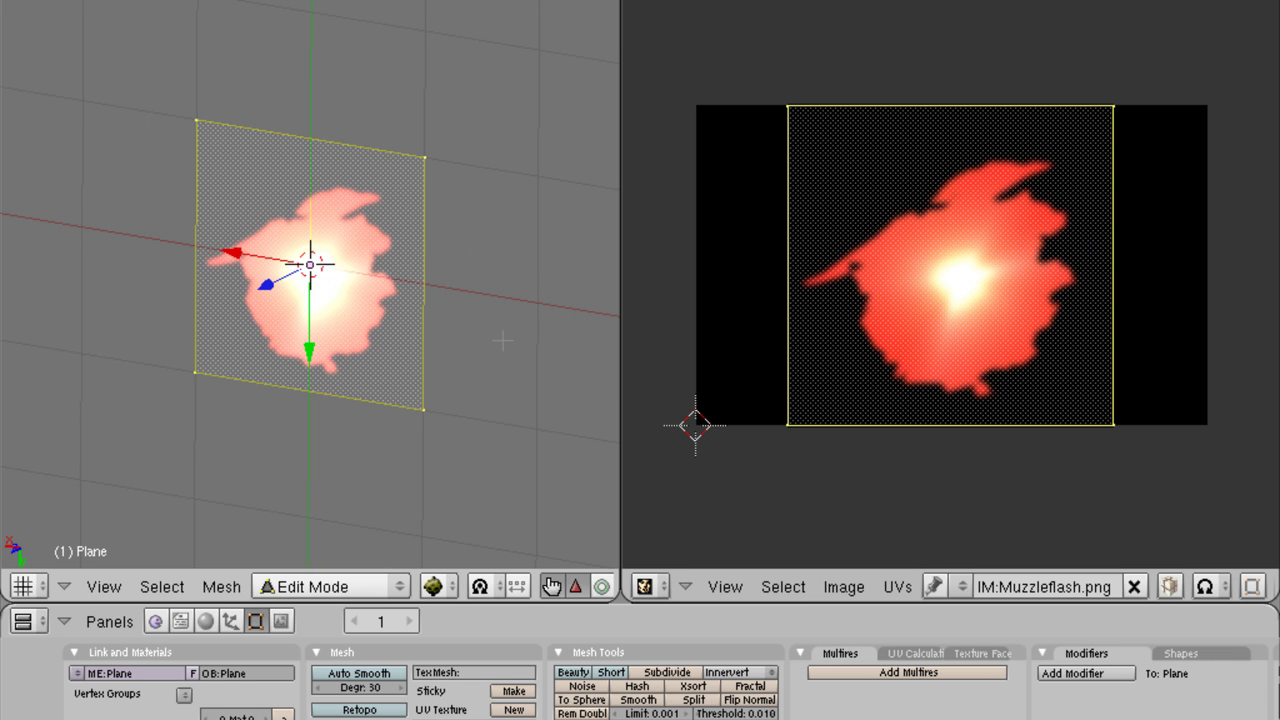
pyautogui.press('g')
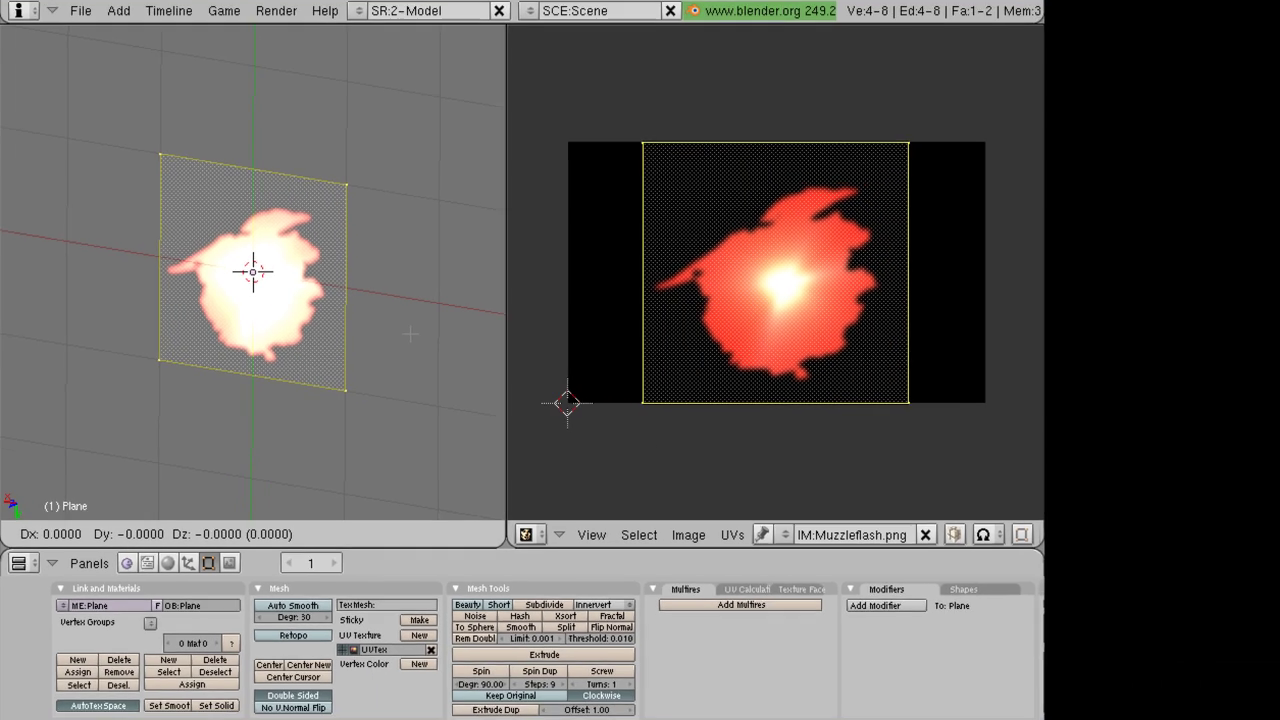
pyautogui.press('Escape')
# From front view, offset the duplicate face slightly down along Z by -0.001
pyautogui.moveTo(284, 316); pyautogui.dragTo(274, 310, button='middle')
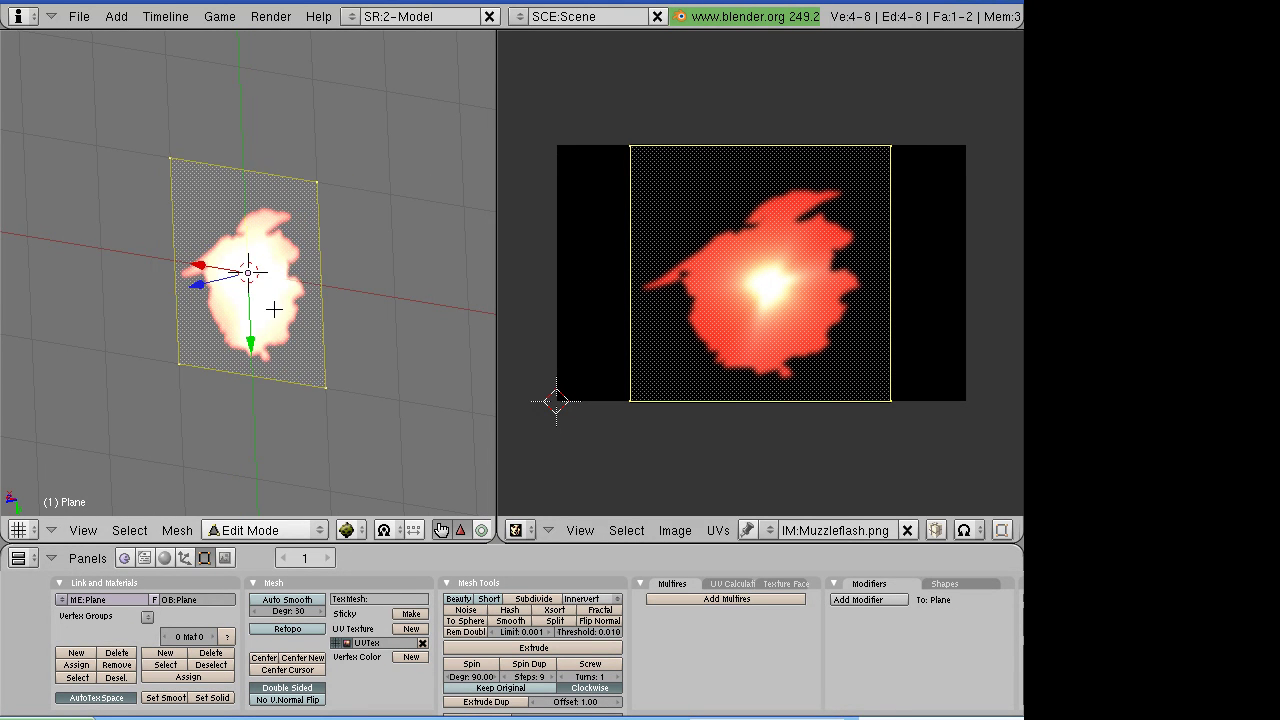
pyautogui.press('KP_1')
pyautogui.press('KP_7')
pyautogui.press('KP_1')
pyautogui.moveTo(248, 197); pyautogui.dragTo(248, 200)
pyautogui.moveTo(250, 215); pyautogui.dragTo(290, 255, button='middle')
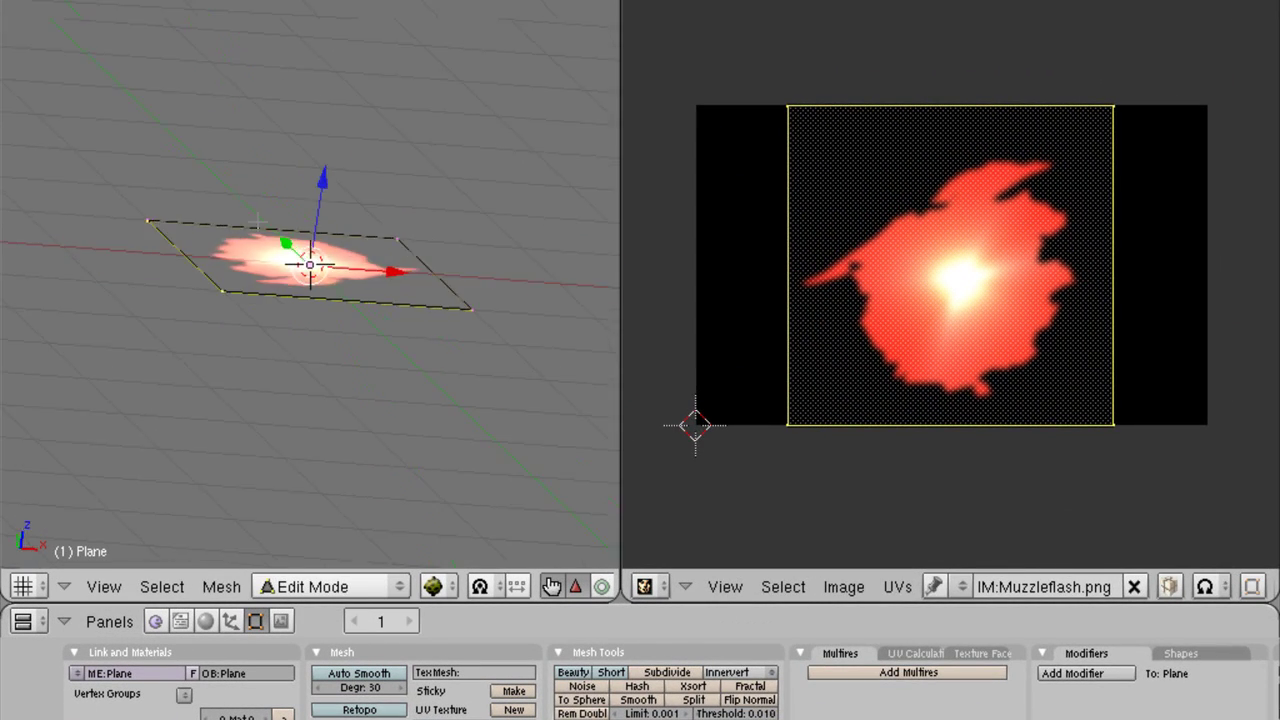
pyautogui.press('Tab')
pyautogui.moveTo(265, 240); pyautogui.dragTo(418, 287, button='middle')
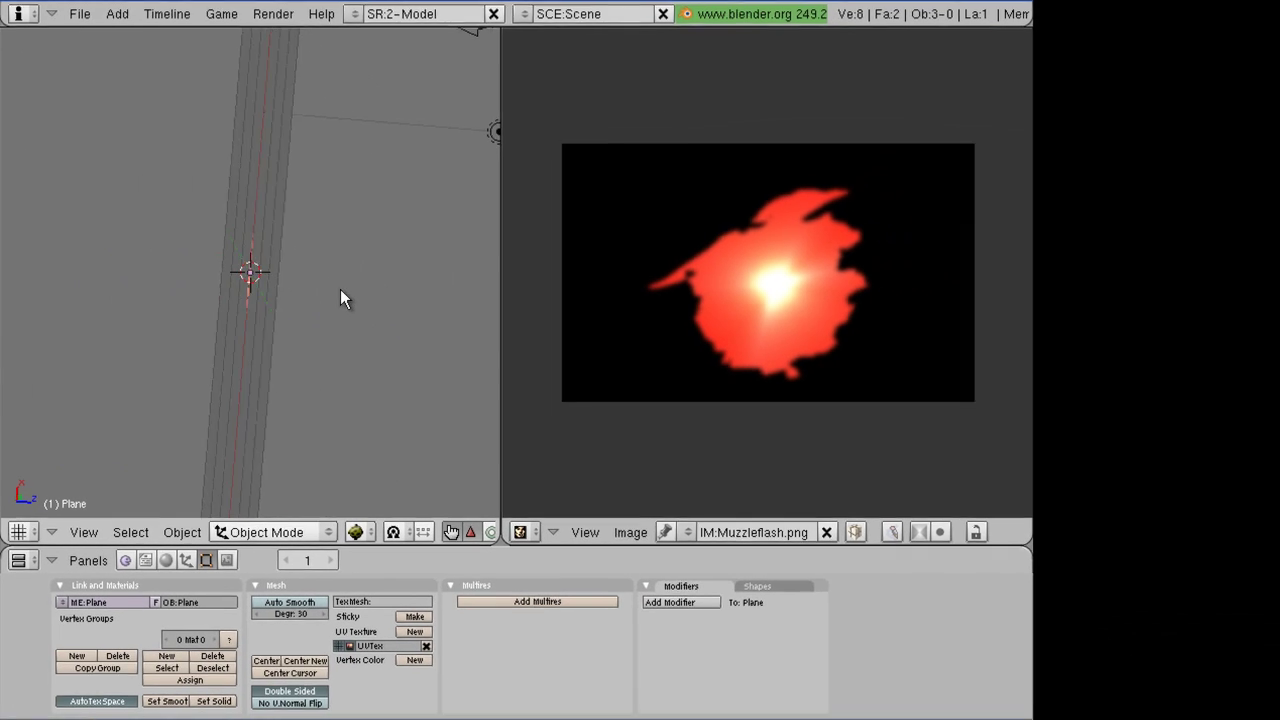
pyautogui.moveTo(340, 289); pyautogui.dragTo(202, 279, button='middle')
pyautogui.press('KP_7')
pyautogui.scroll(5, 170, 276)
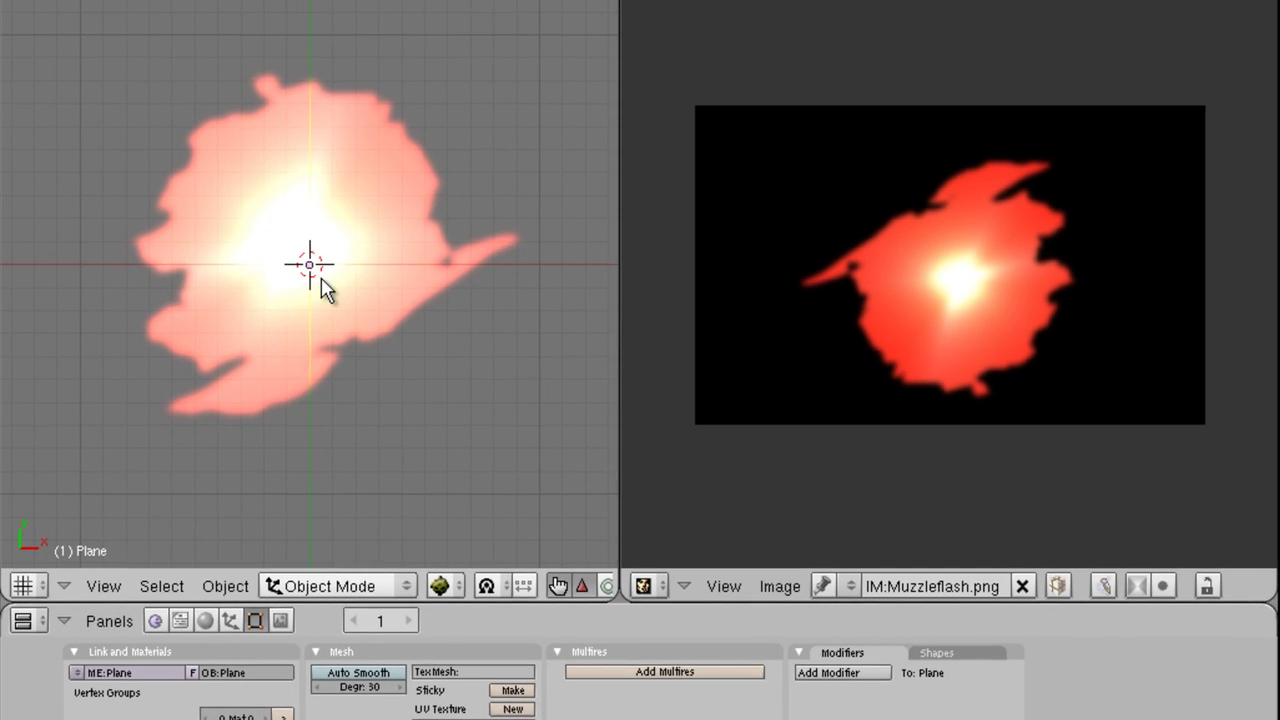
pyautogui.scroll(3, 322, 287)
pyautogui.keyDown('shift'); pyautogui.moveTo(354, 300); pyautogui.dragTo(234, 283, button='middle'); pyautogui.keyUp('shift')
pyautogui.scroll(-3, 324, 291)
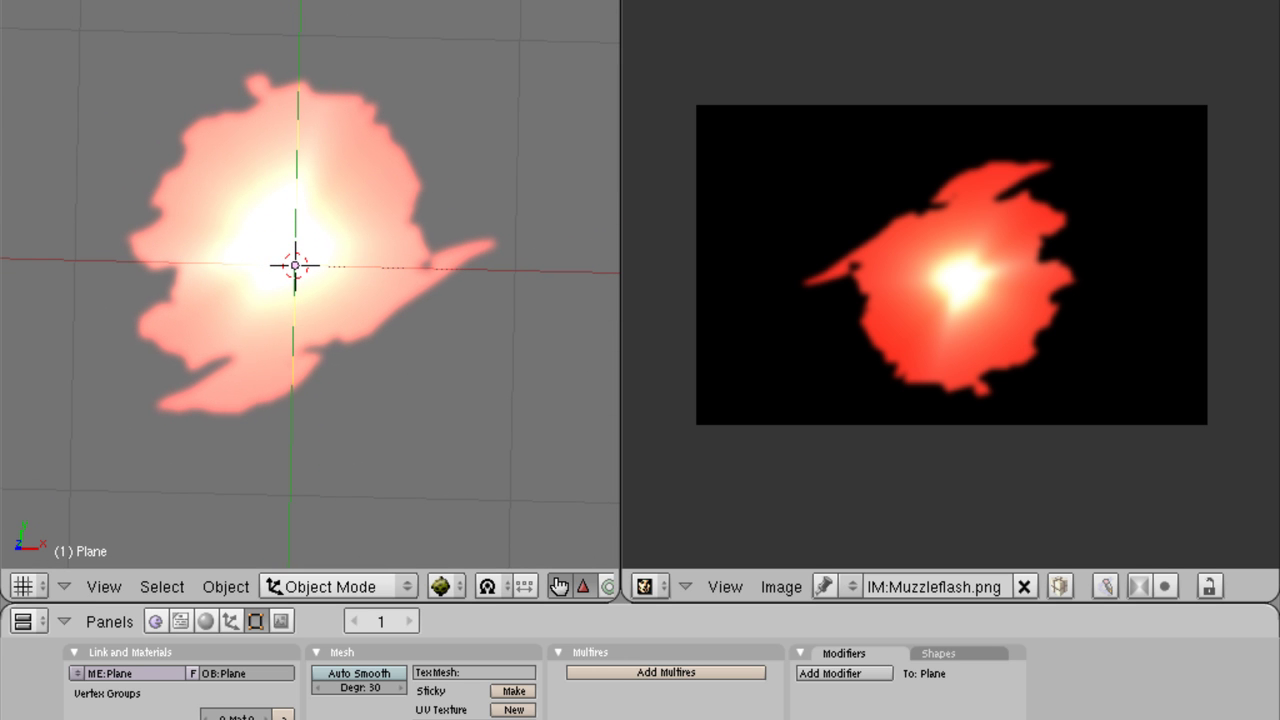